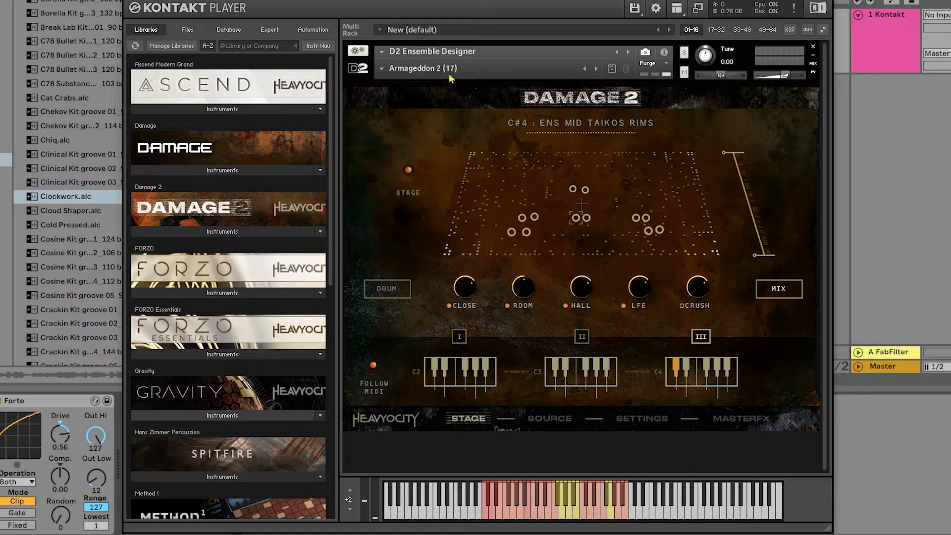
# Step: Expand the Damage 2 library's list of instruments
pyautogui.click(240, 233)
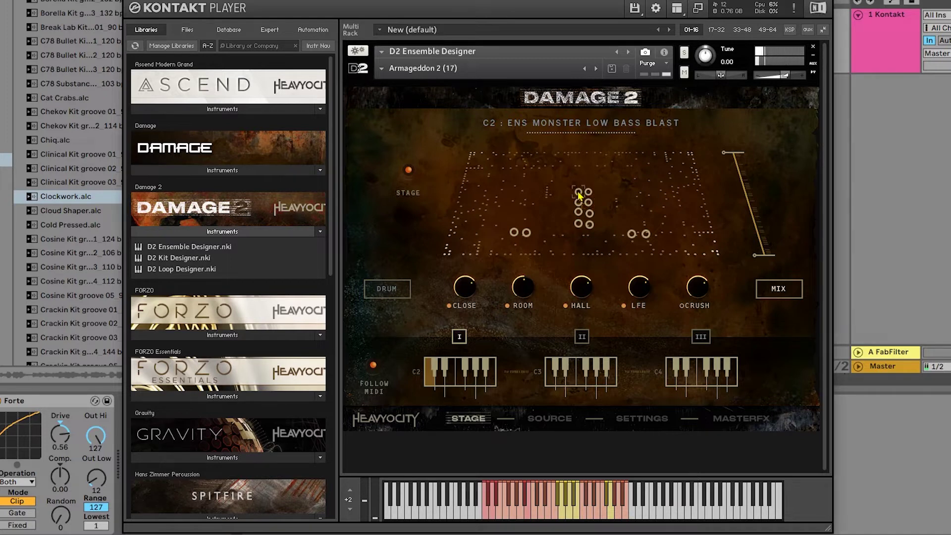
# Step: Try repositioning the C2 Ens Monster Low Bass Blast on the stage and moving both ends of the slider beside the stage
pyautogui.moveTo(578, 193); pyautogui.dragTo(654, 156)
pyautogui.moveTo(654, 156); pyautogui.dragTo(579, 195)
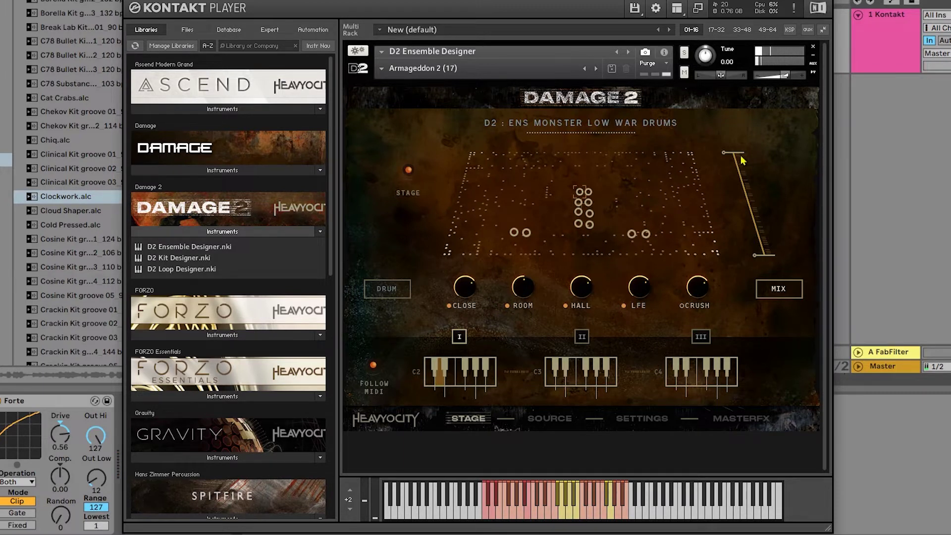
pyautogui.moveTo(726, 156); pyautogui.dragTo(735, 134)
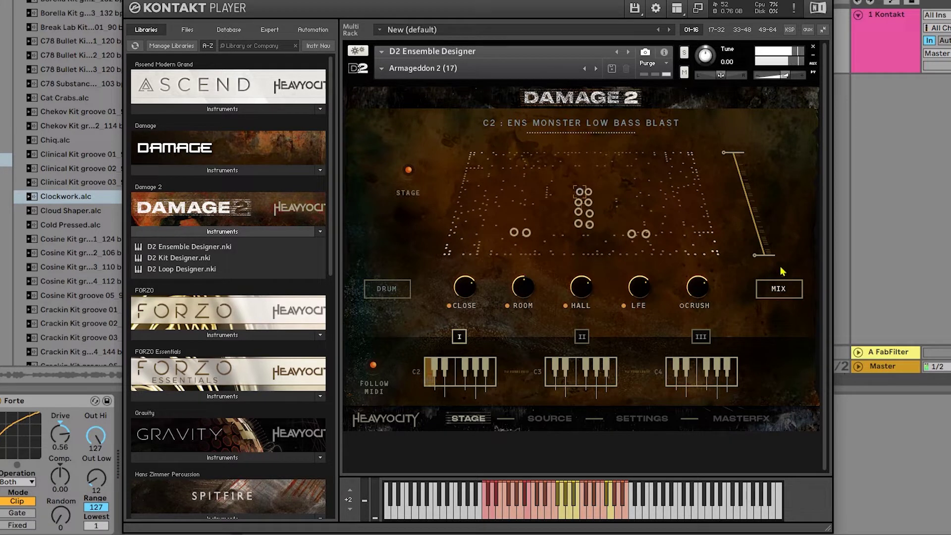
pyautogui.moveTo(765, 259)
pyautogui.mouseDown()
pyautogui.moveTo(750, 162)
pyautogui.moveTo(761, 278)
pyautogui.mouseUp()
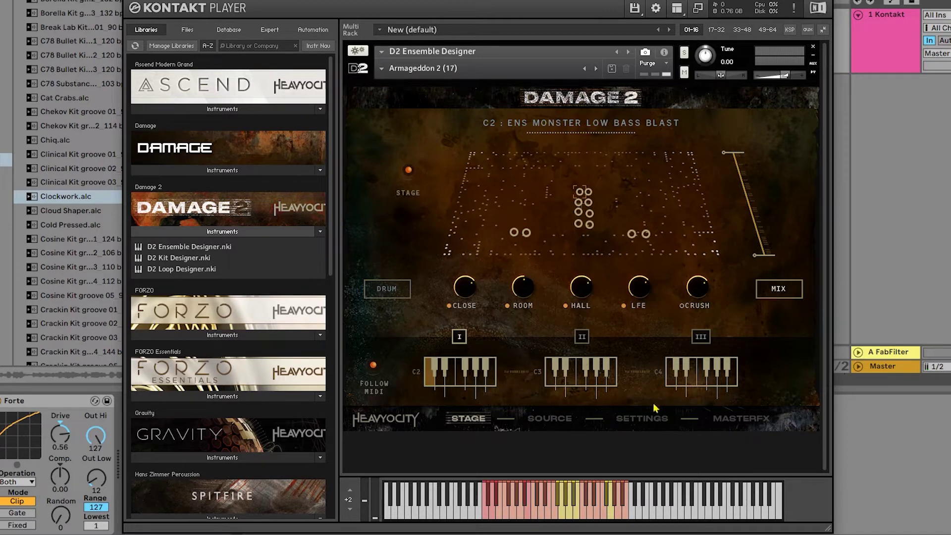
# Step: Audition the drums of the middle key zone with the Crush channel switched on and back off
pyautogui.click(552, 386)
pyautogui.click(552, 387)
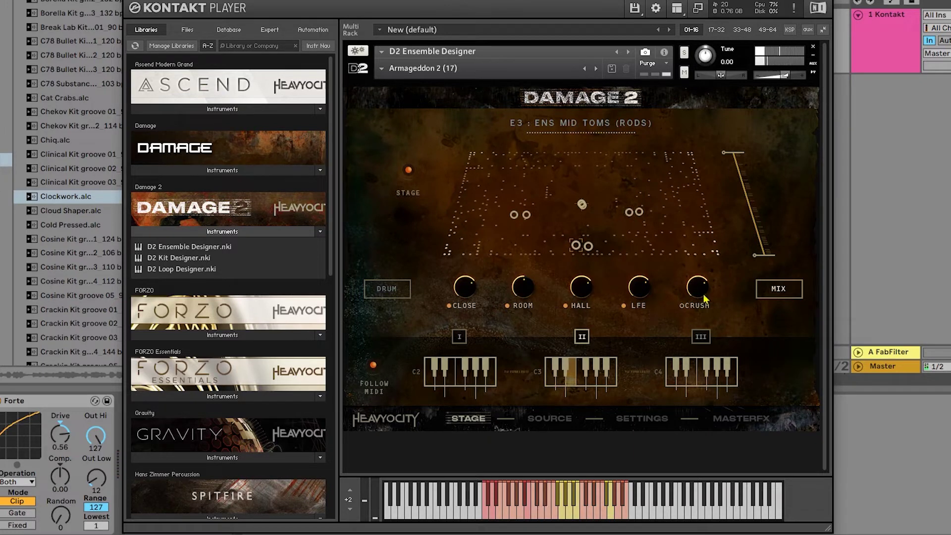
pyautogui.click(681, 306)
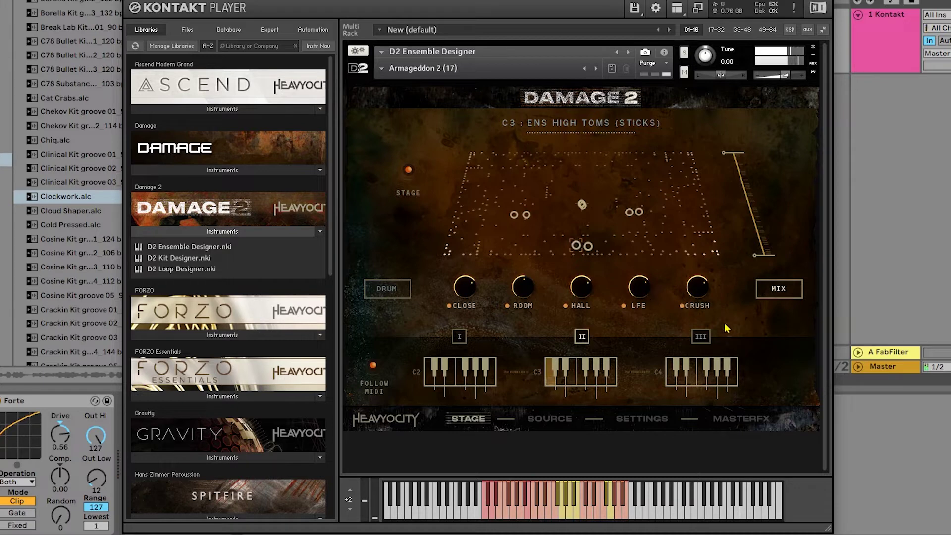
pyautogui.click(682, 305)
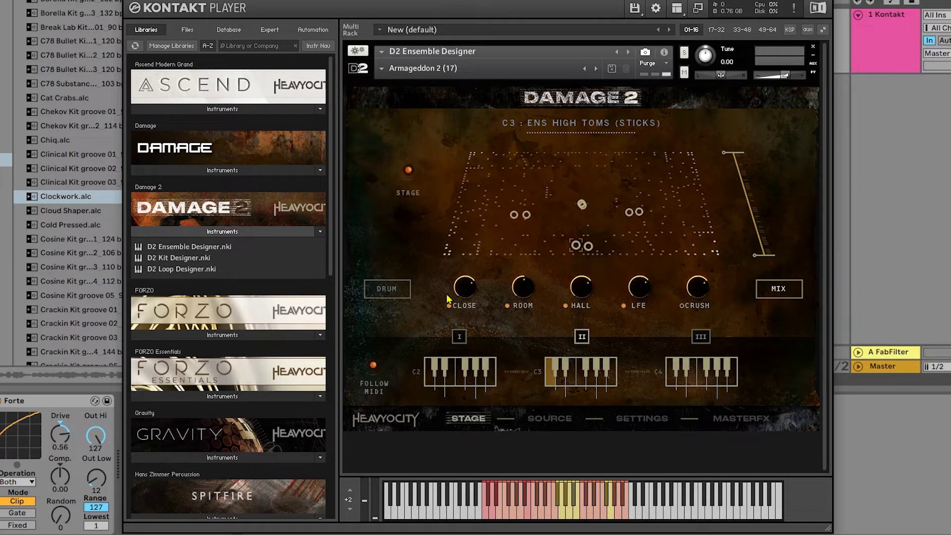
# Step: Compare the stage's drum controls with its mix controls, ending on the drum controls
pyautogui.click(387, 290)
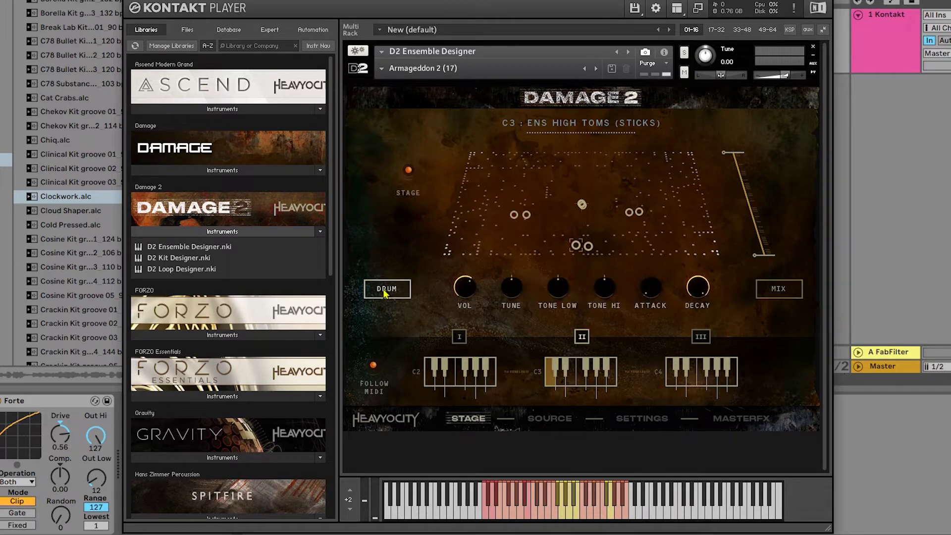
pyautogui.click(777, 291)
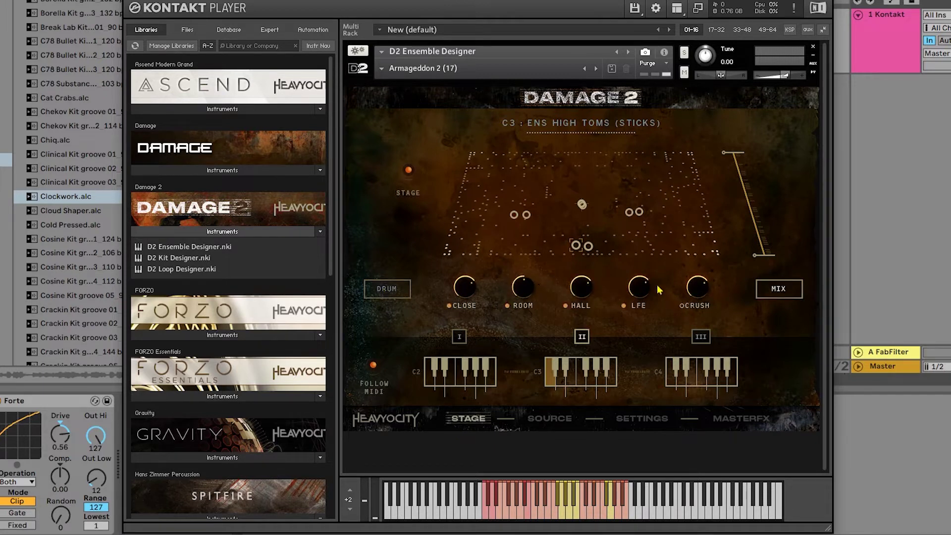
pyautogui.click(387, 290)
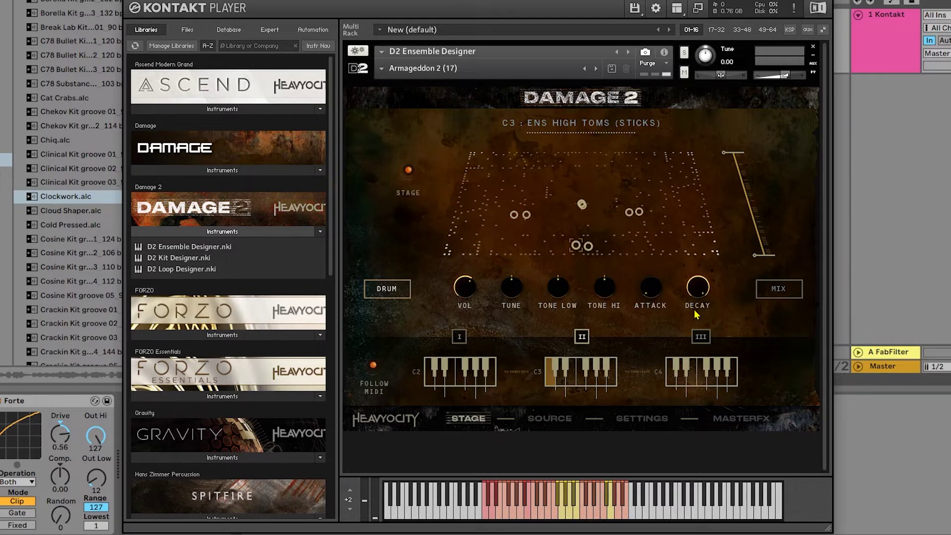
# Step: Try a higher attack on C3 Ens High Toms (Sticks), audition it, and reset the attack to its default
pyautogui.click(584, 337)
pyautogui.moveTo(652, 298); pyautogui.dragTo(664, 274)
pyautogui.click(562, 386)
pyautogui.click(562, 387)
pyautogui.keyDown('ctrl'); pyautogui.click(652, 288); pyautogui.keyUp('ctrl')
# Step: Enable automatic auditioning in the drum source browser and preview Solo G. Casa 32" 4 Beat Cresc from the Organic category
pyautogui.click(553, 421)
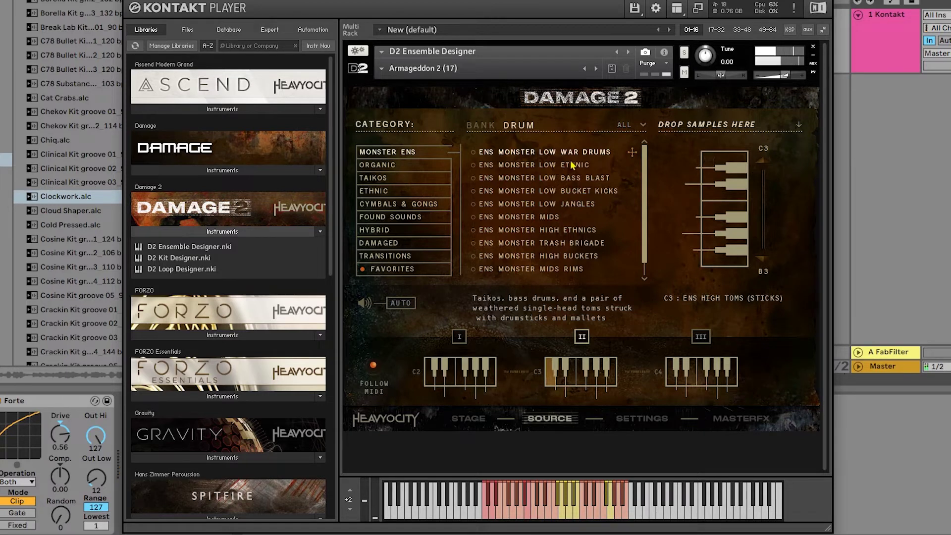
pyautogui.click(375, 167)
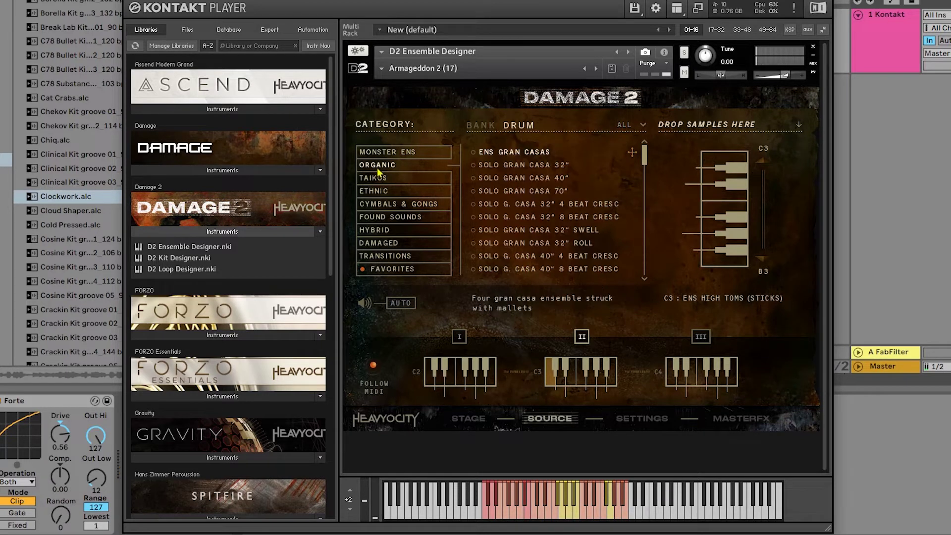
pyautogui.click(538, 221)
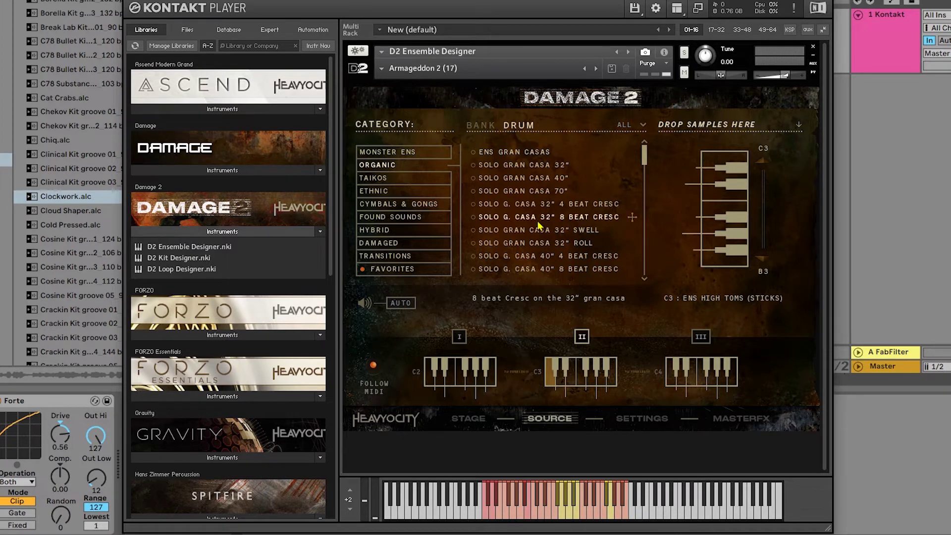
pyautogui.click(400, 303)
pyautogui.click(519, 205)
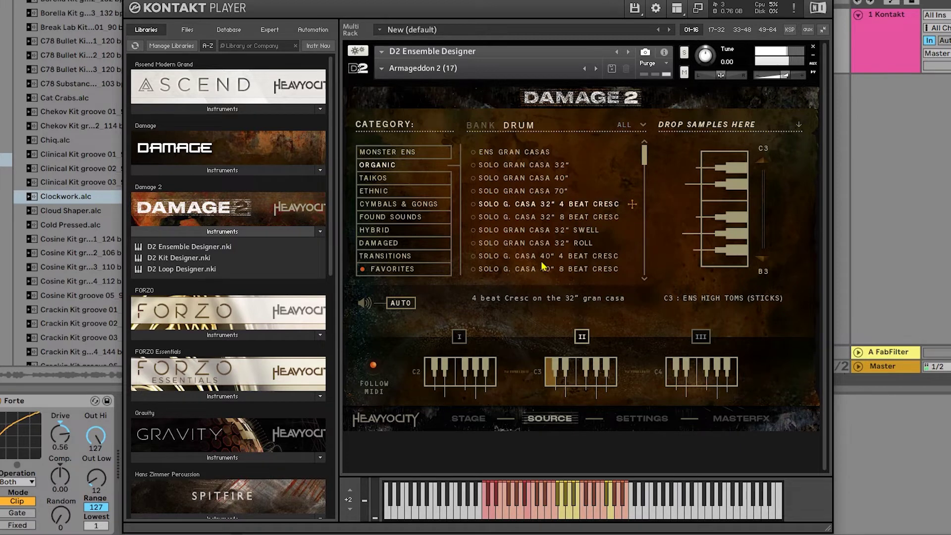
# Step: Audition Ens Gran Casas and assign it to key C3
pyautogui.click(509, 153)
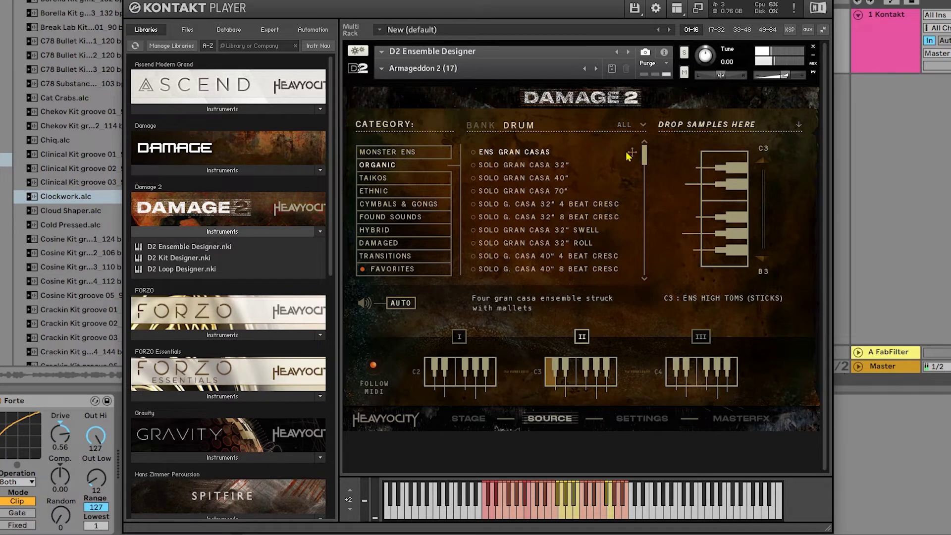
pyautogui.moveTo(633, 154); pyautogui.dragTo(710, 156)
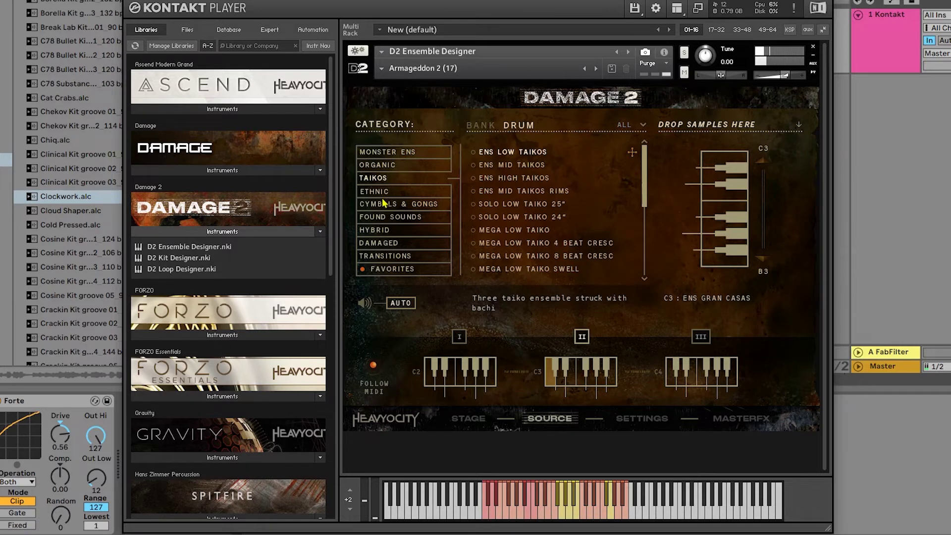
# Step: Browse the Hybrid and Damaged categories, try marking Power Hour as a favorite, and remove it from Favorites
pyautogui.click(379, 231)
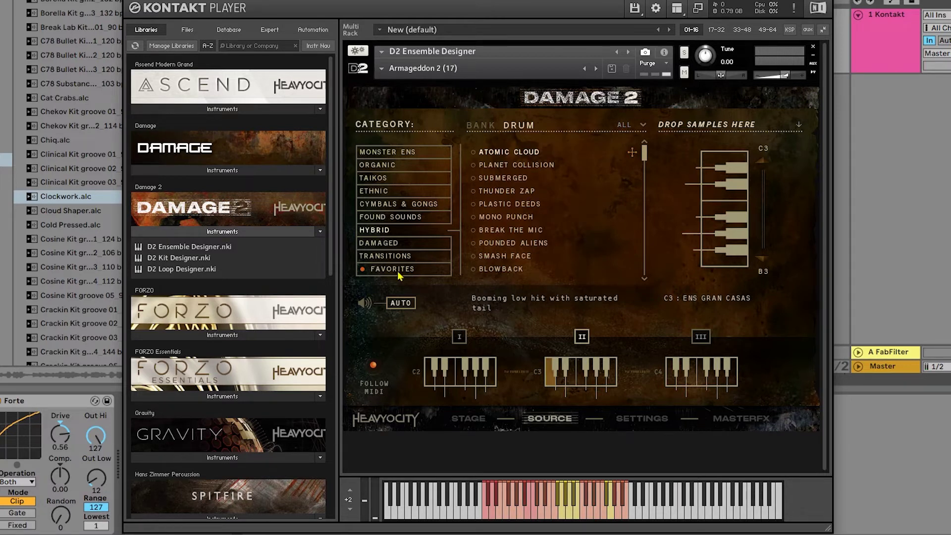
pyautogui.click(402, 243)
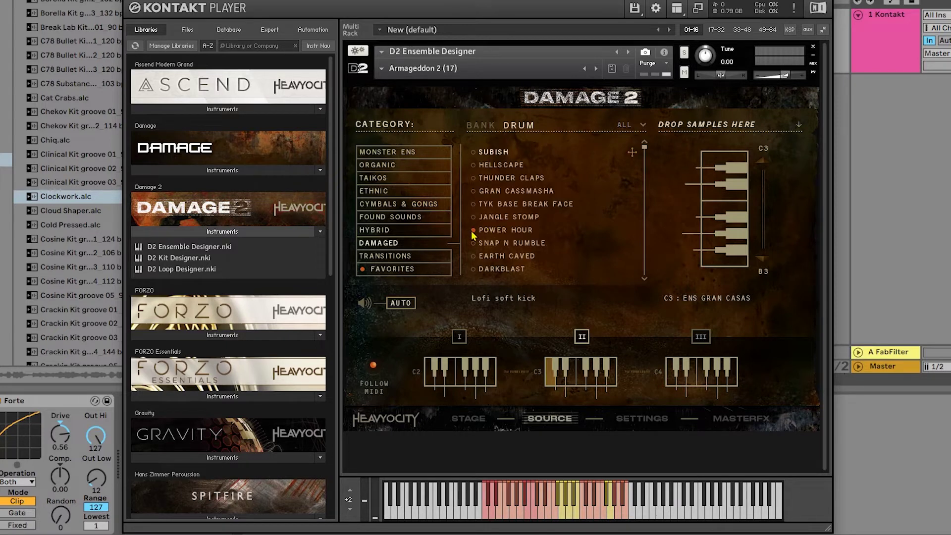
pyautogui.click(393, 269)
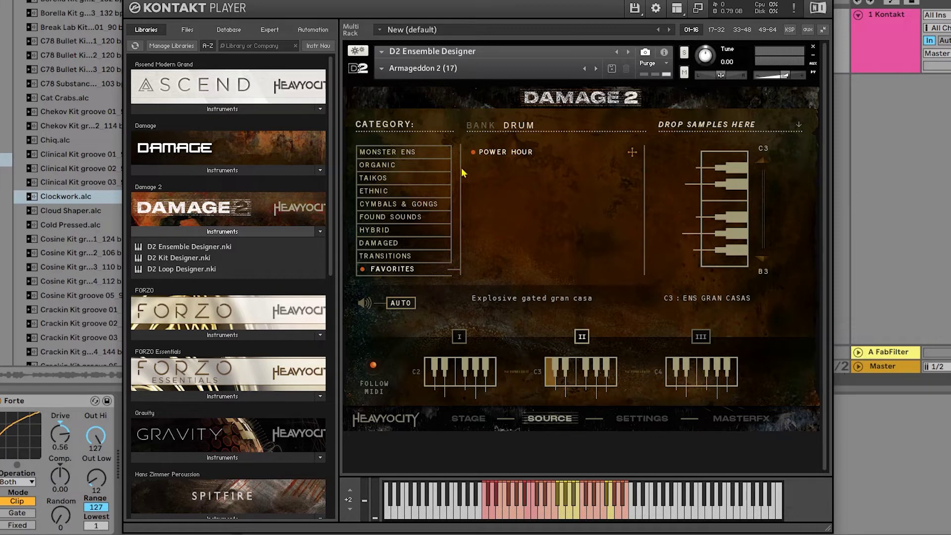
pyautogui.click(475, 152)
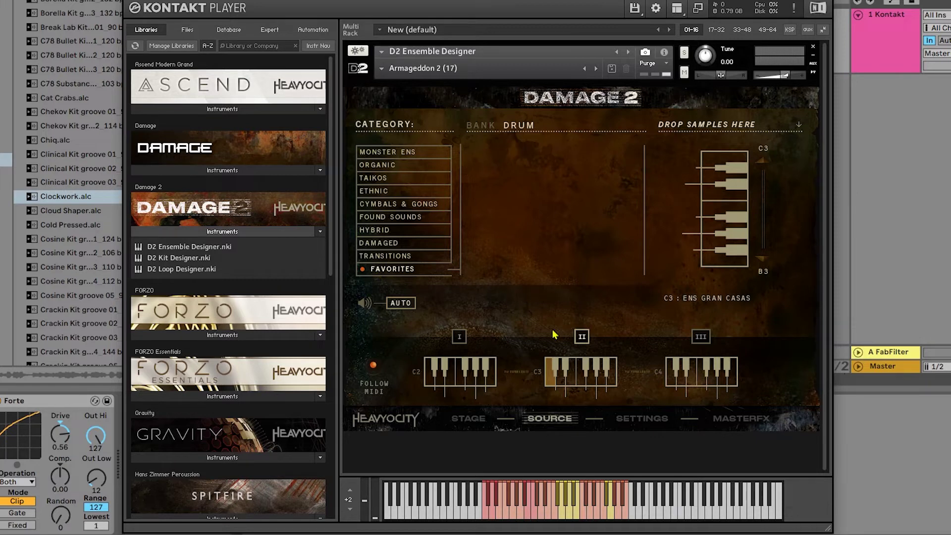
# Step: Try raising the attack of C3 Ens Gran Casas on the stage, and lower it back in the per-drum settings
pyautogui.click(642, 419)
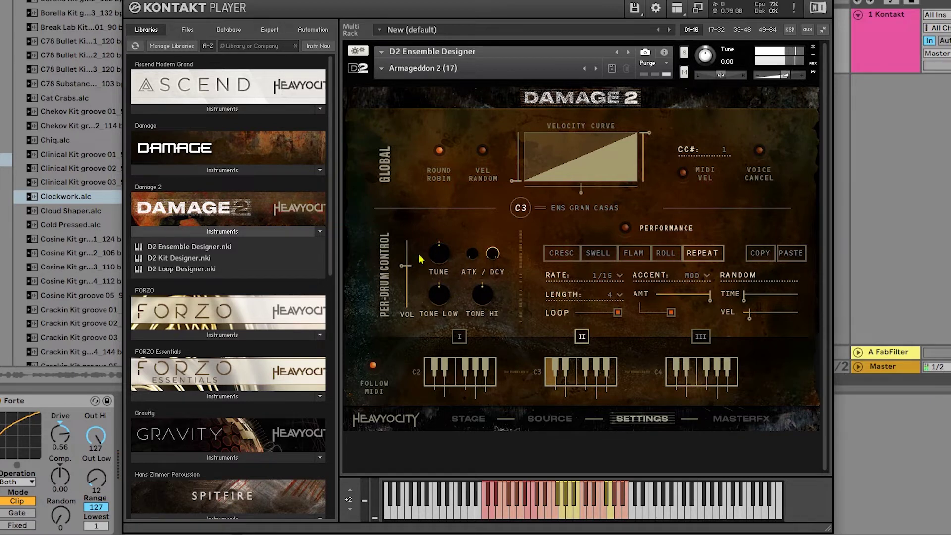
pyautogui.click(478, 422)
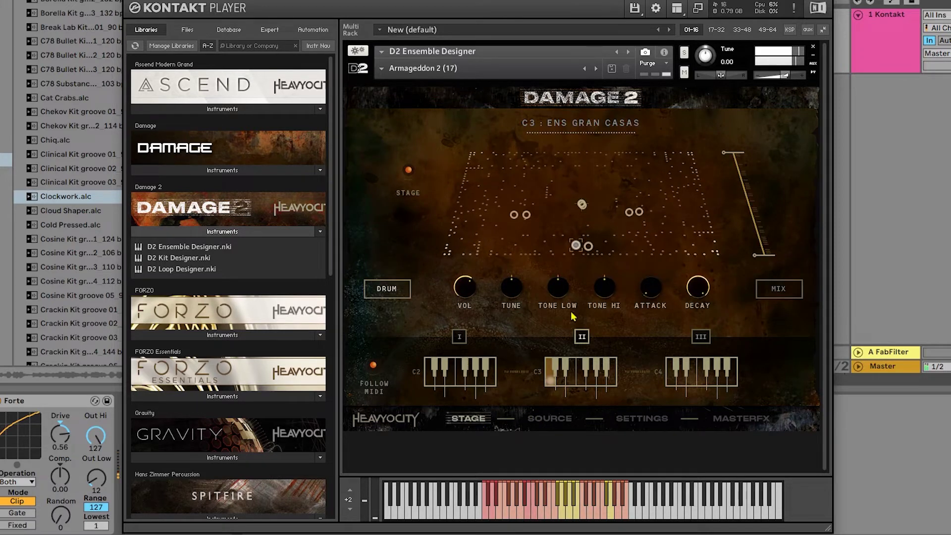
pyautogui.moveTo(647, 294)
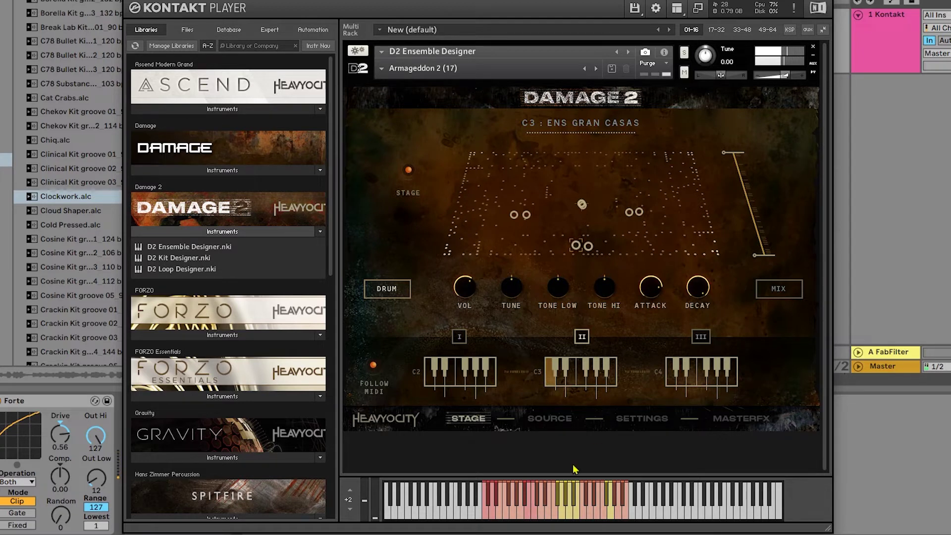
pyautogui.click(643, 419)
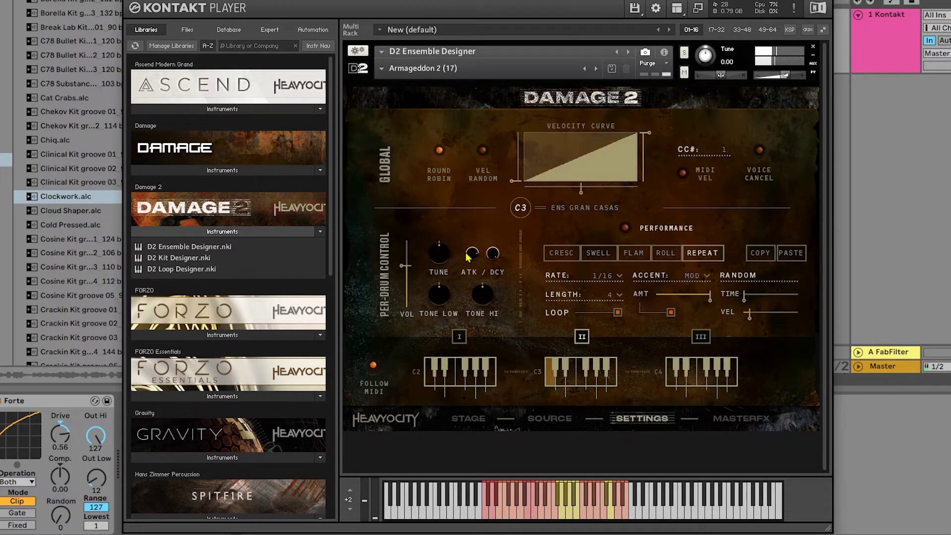
pyautogui.moveTo(472, 254); pyautogui.dragTo(477, 315)
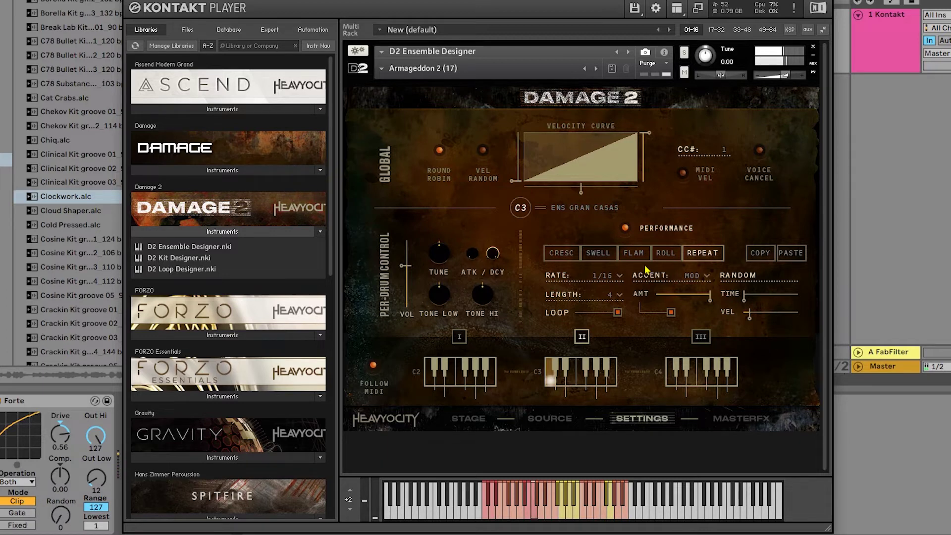
# Step: Try the random velocity amount and raise the low end of the global velocity curve
pyautogui.moveTo(750, 313)
pyautogui.mouseDown()
pyautogui.moveTo(801, 327)
pyautogui.moveTo(747, 323)
pyautogui.mouseUp()
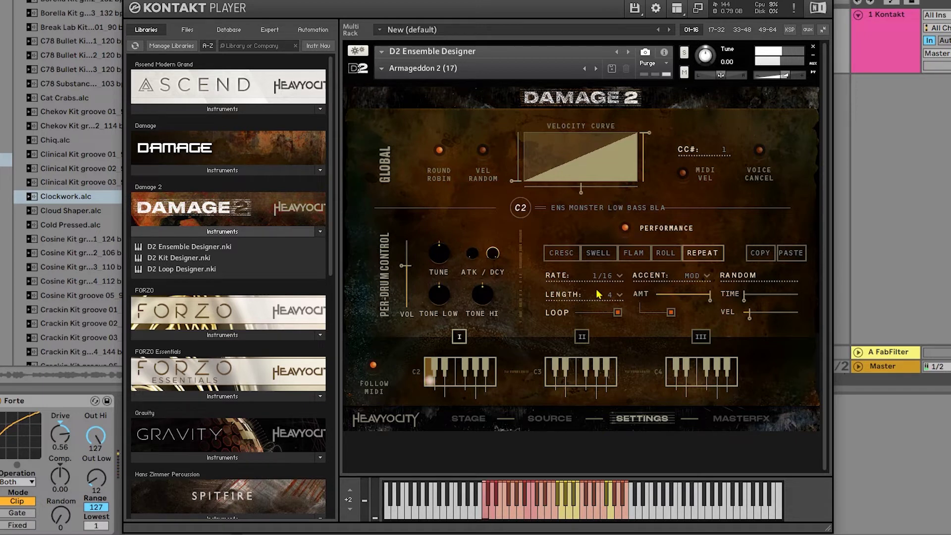
pyautogui.moveTo(528, 180); pyautogui.dragTo(526, 149)
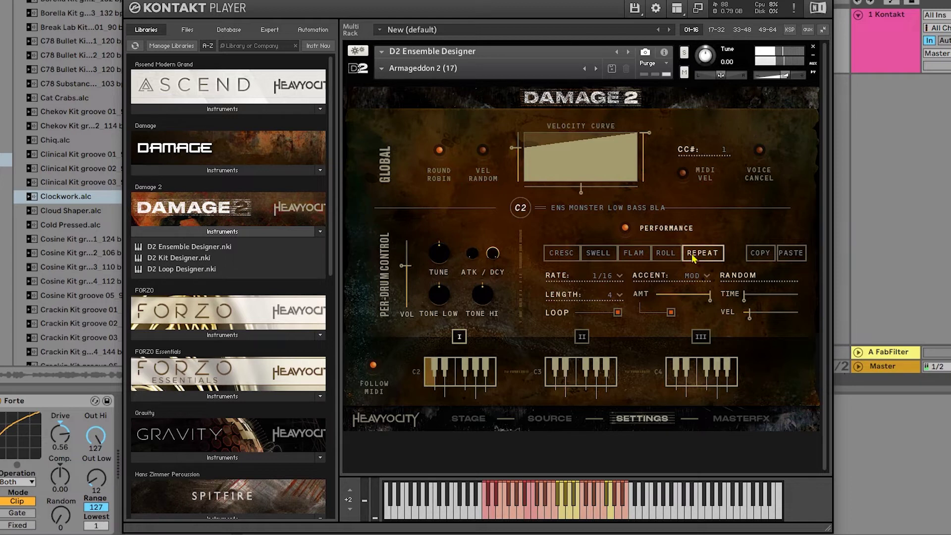
# Step: Turn off looping for the C2 drum's Repeat performance and try the Up and Down accents
pyautogui.click(618, 313)
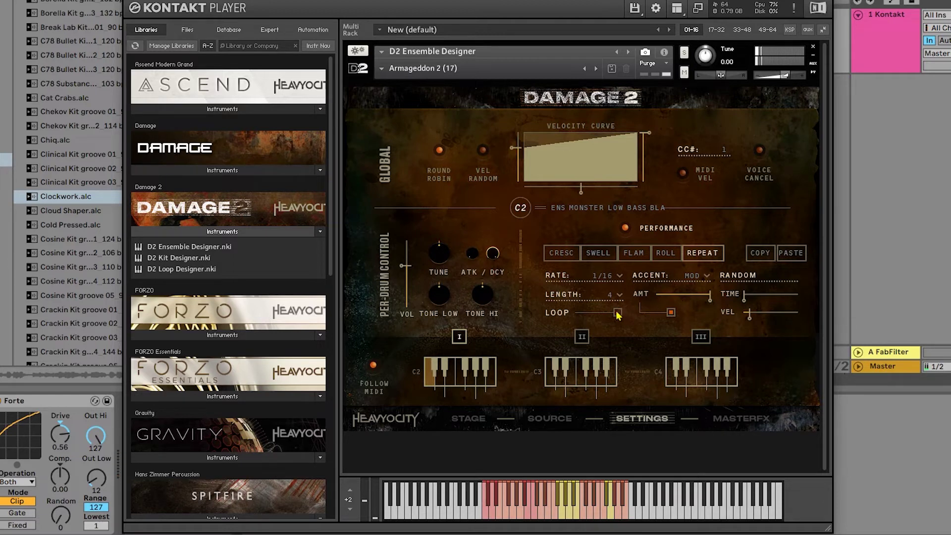
pyautogui.click(698, 276)
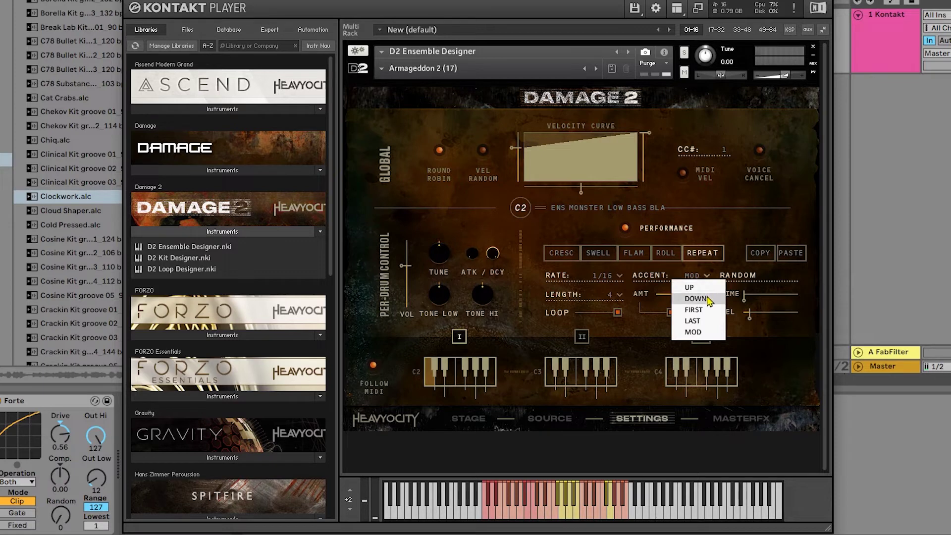
pyautogui.click(692, 288)
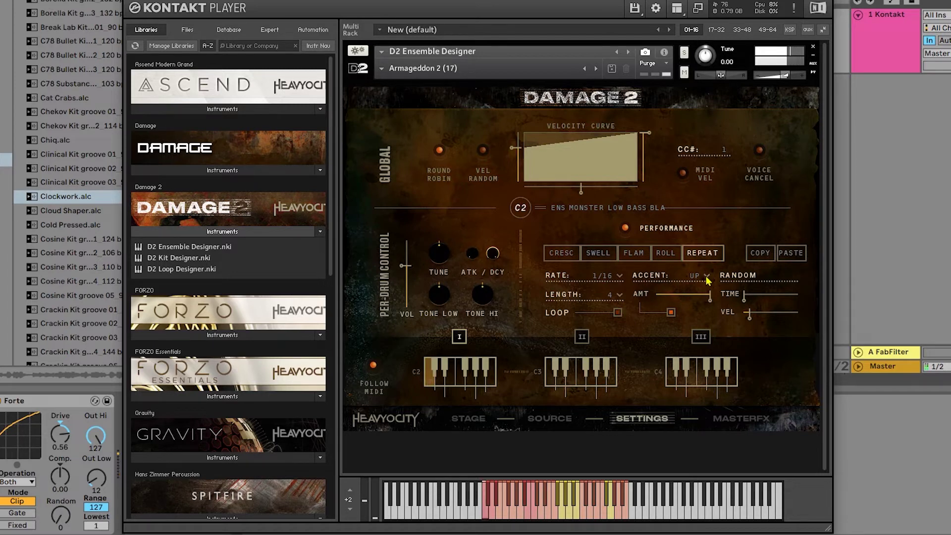
pyautogui.click(707, 277)
pyautogui.click(701, 299)
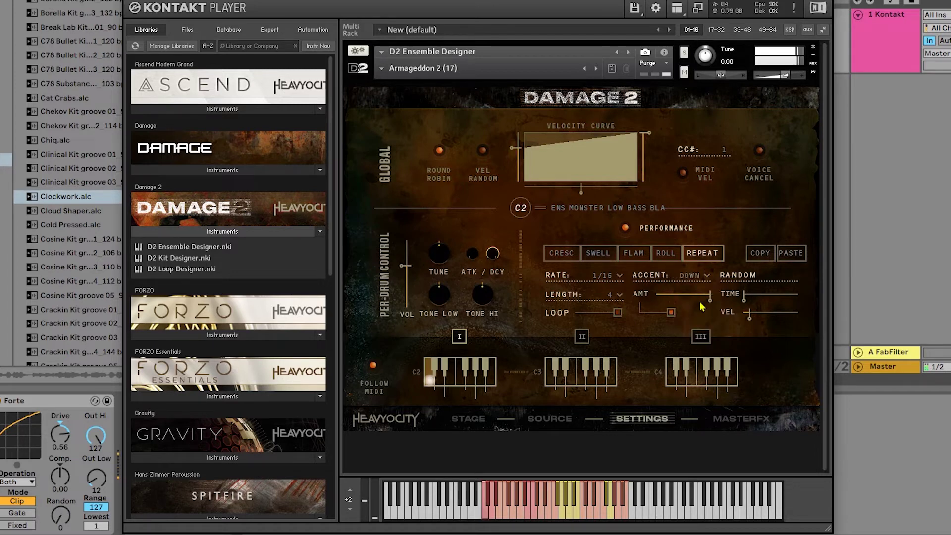
# Step: Set the C2 drum's repeat accent to First and reduce the accent amount to a low level
pyautogui.click(706, 276)
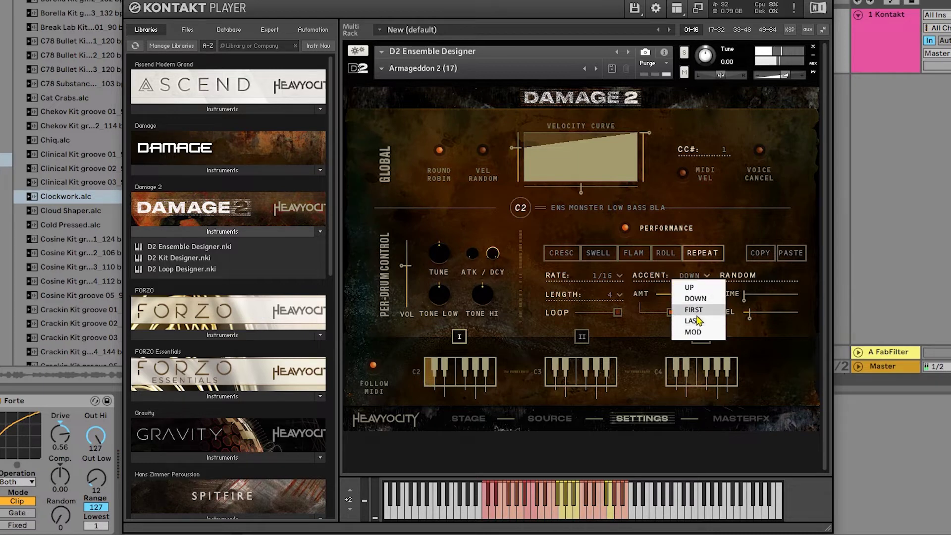
pyautogui.click(698, 314)
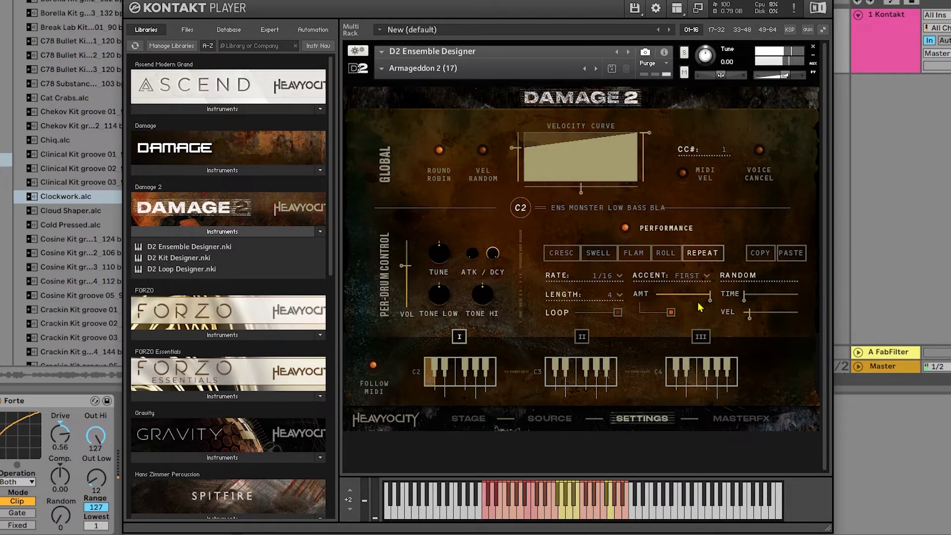
pyautogui.moveTo(709, 299); pyautogui.dragTo(684, 301)
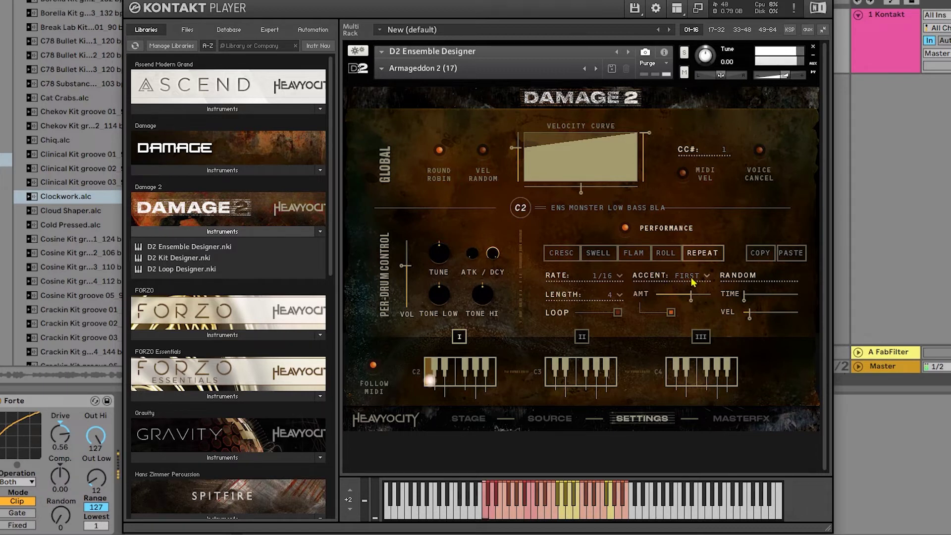
pyautogui.moveTo(692, 297); pyautogui.dragTo(666, 300)
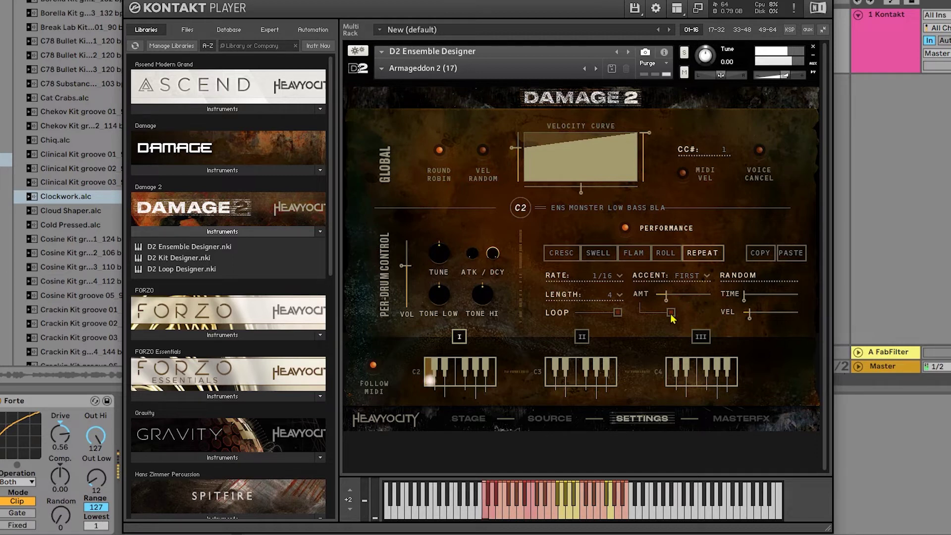
# Step: Try the C2 drum's repeat accent amount at 0% and raise it to the maximum
pyautogui.moveTo(679, 299)
pyautogui.moveTo(679, 299); pyautogui.dragTo(659, 301)
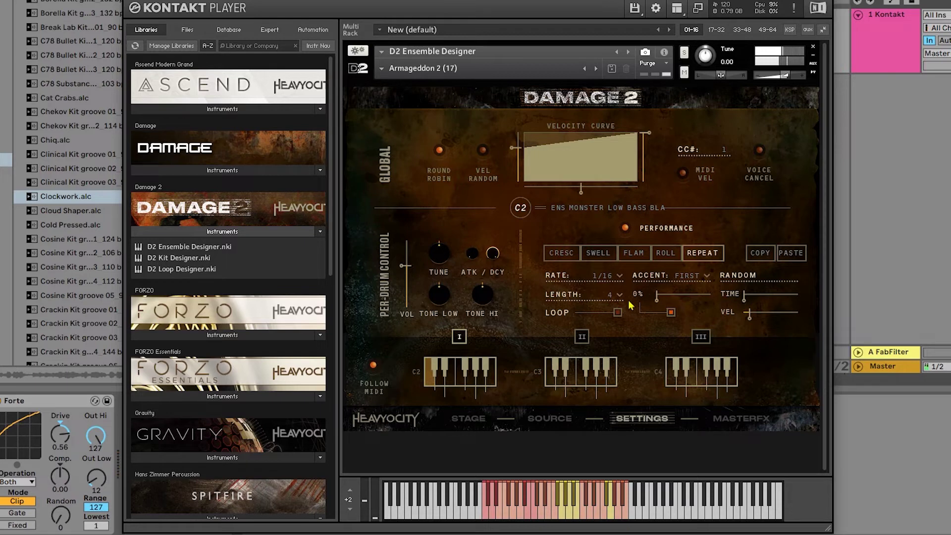
pyautogui.moveTo(657, 298); pyautogui.dragTo(841, 309)
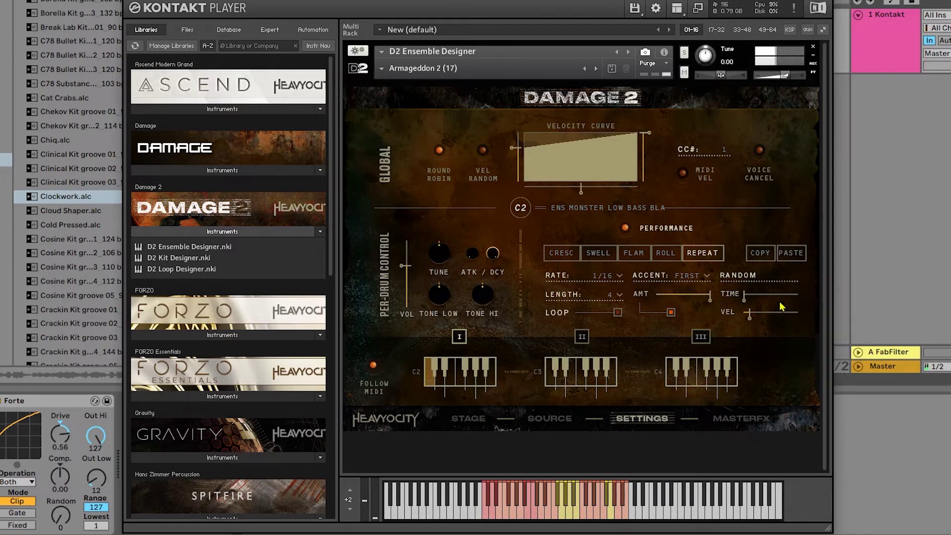
# Step: Set the C2 drum's repeat rate to 1/4 and its length to 8
pyautogui.click(609, 276)
pyautogui.click(604, 287)
pyautogui.click(619, 295)
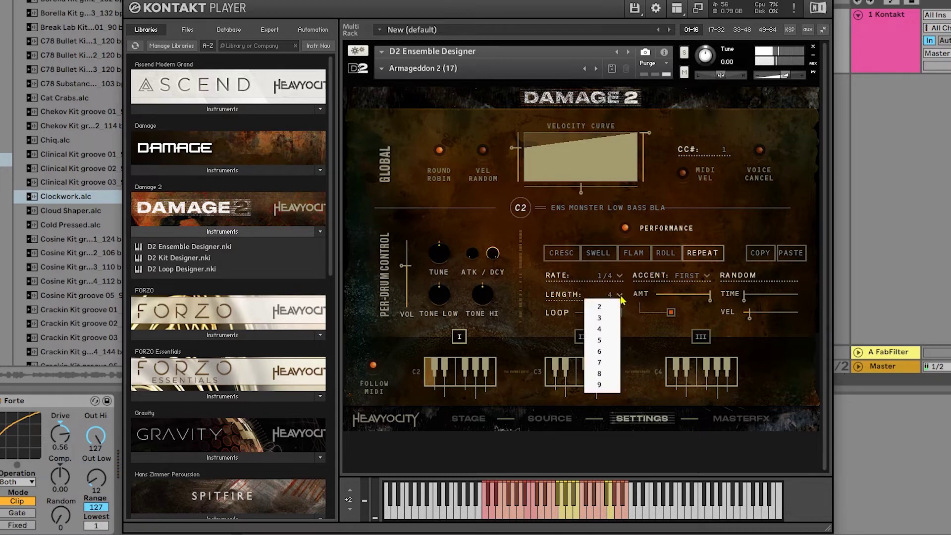
pyautogui.click(609, 375)
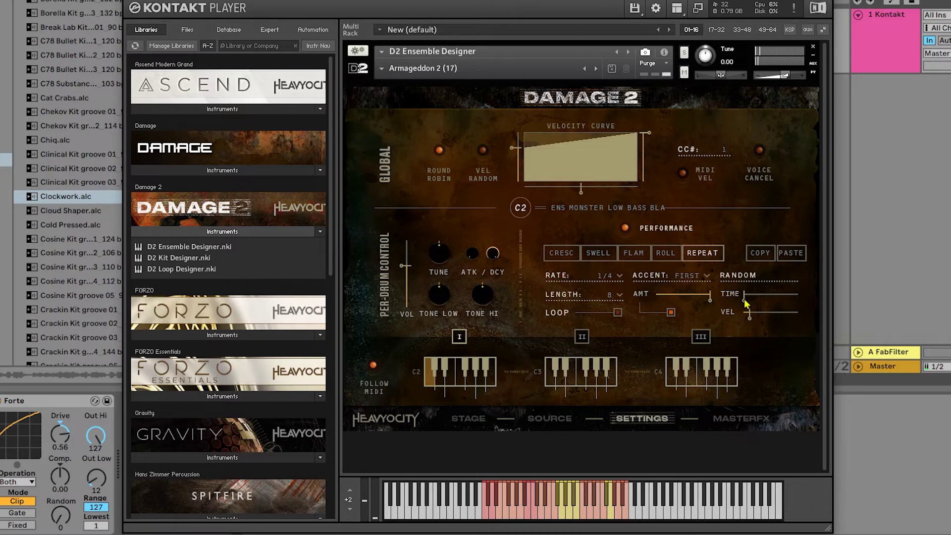
# Step: Raise the C2 drum's random time to a high level and set the repeat rate to 1/8
pyautogui.moveTo(744, 300); pyautogui.dragTo(810, 302)
pyautogui.click(619, 295)
pyautogui.click(617, 277)
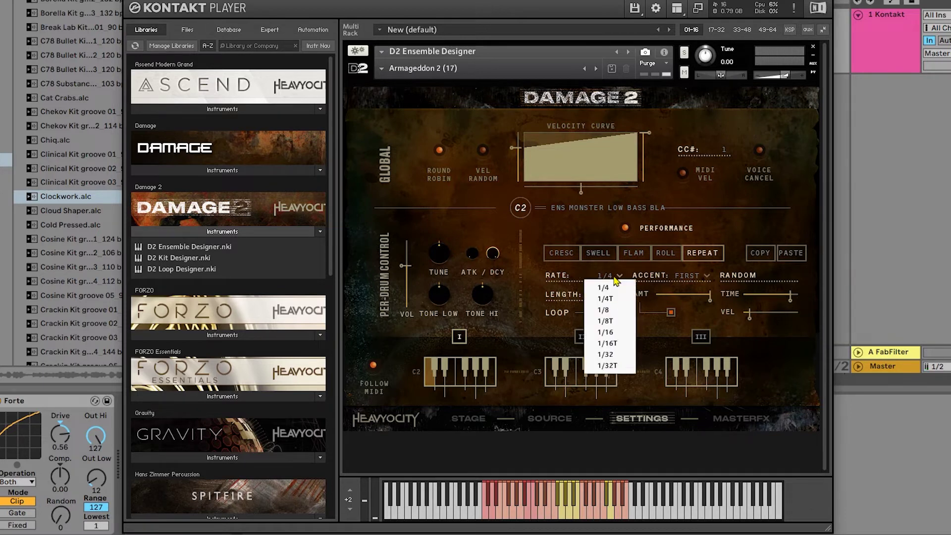
pyautogui.click(610, 317)
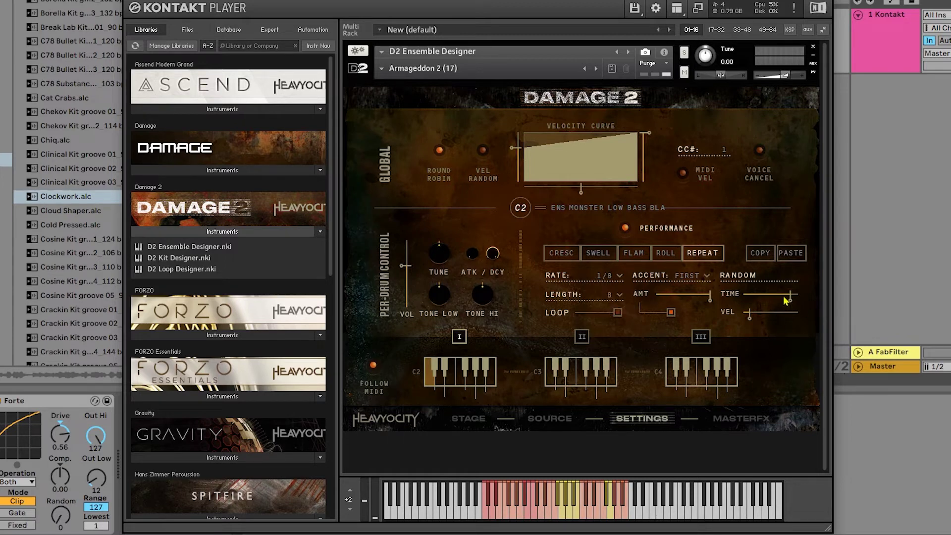
# Step: Try low and full random time on the C2 drum's repeat, and set the random velocity to 23%
pyautogui.moveTo(784, 298); pyautogui.dragTo(733, 303)
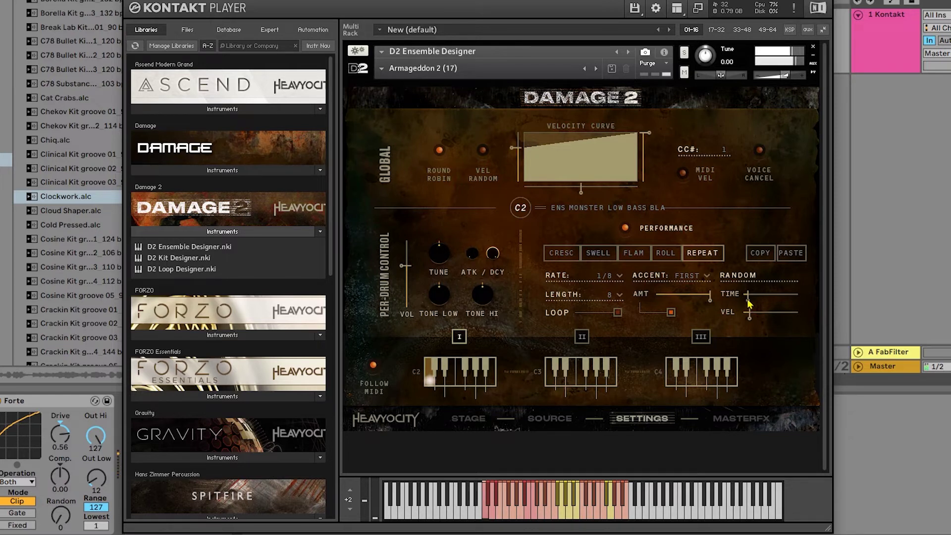
pyautogui.moveTo(748, 300); pyautogui.dragTo(804, 301)
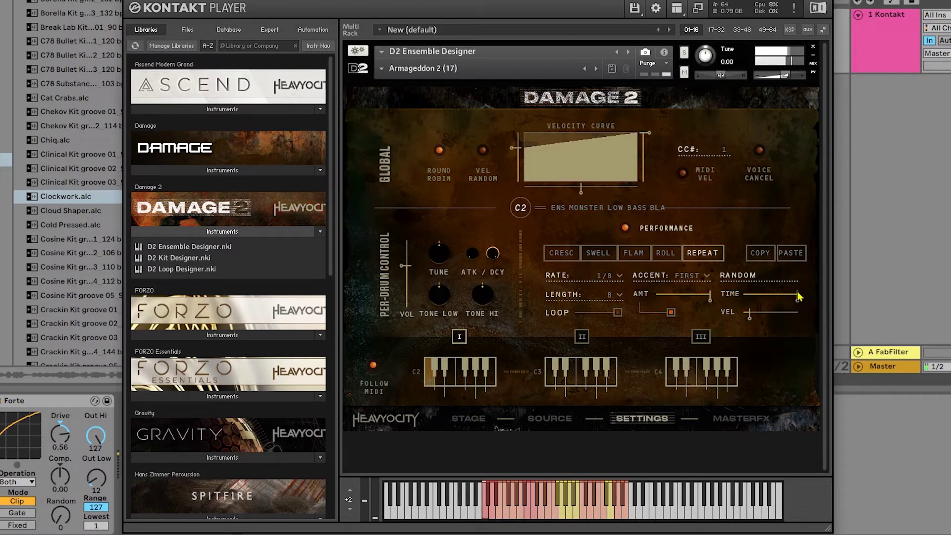
pyautogui.moveTo(798, 304); pyautogui.dragTo(798, 326)
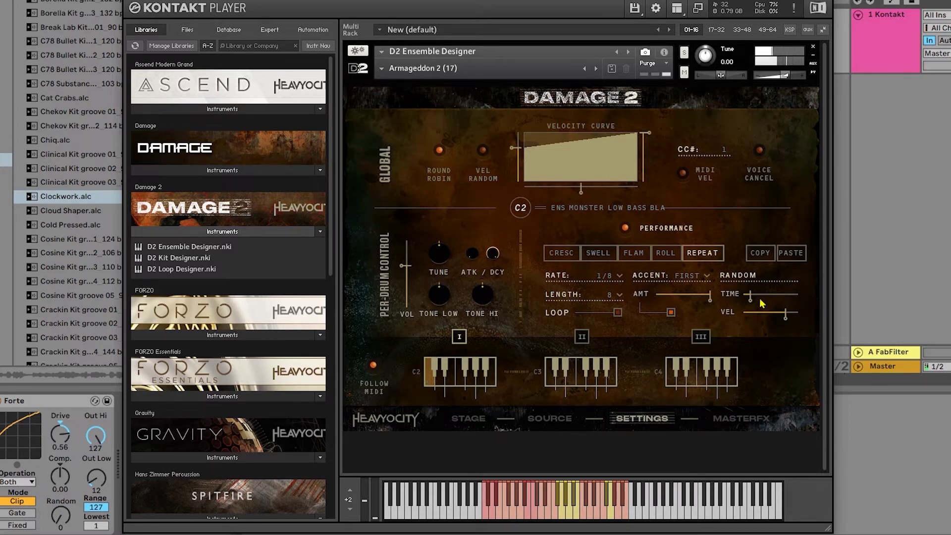
pyautogui.moveTo(786, 315); pyautogui.dragTo(746, 313)
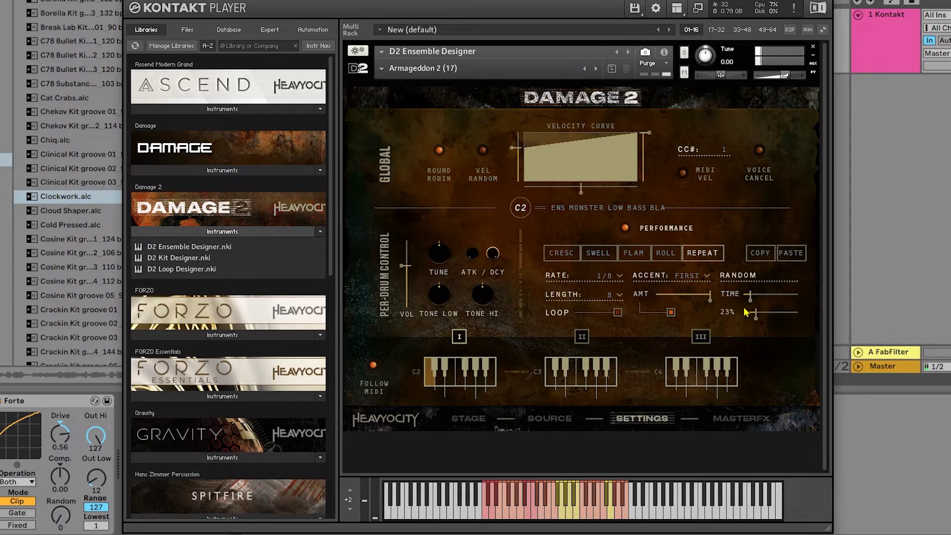
# Step: Switch the C2 drum to Roll, lower the roll rate, and try the Modwheel, Velocity and Expression control sources
pyautogui.click(696, 254)
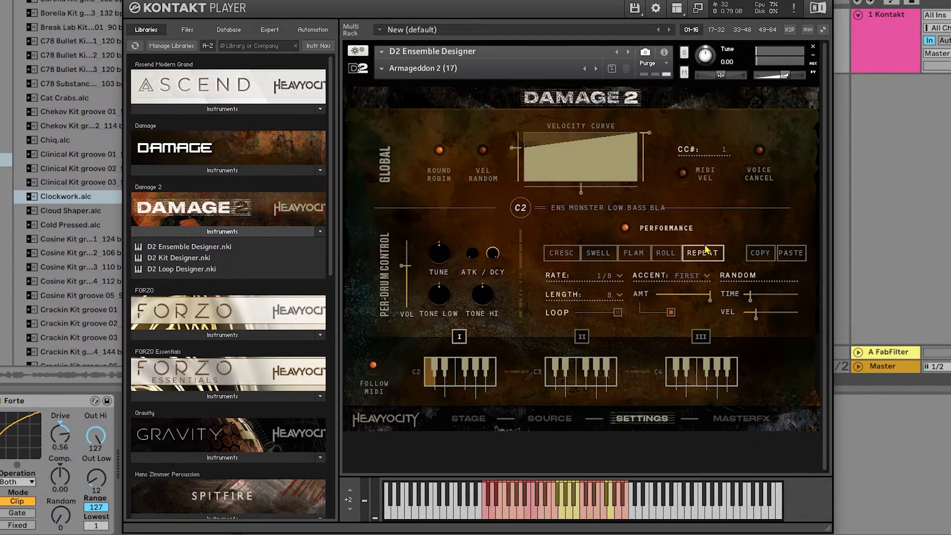
pyautogui.click(666, 254)
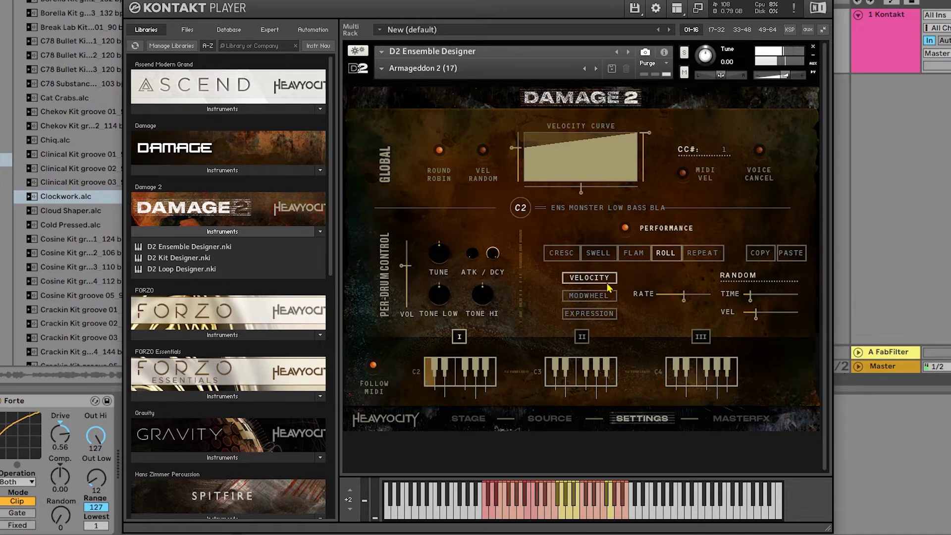
pyautogui.moveTo(685, 300); pyautogui.dragTo(660, 306)
pyautogui.click(600, 297)
pyautogui.click(591, 278)
pyautogui.click(590, 314)
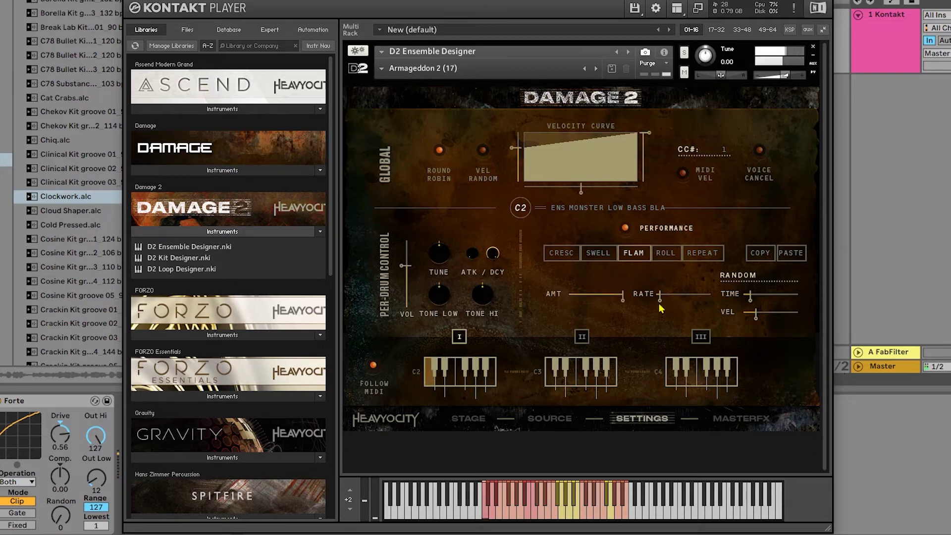
# Step: Set the C2 drum's Flam performance to full amount and try its rate at maximum and minimum
pyautogui.moveTo(623, 297); pyautogui.dragTo(663, 298)
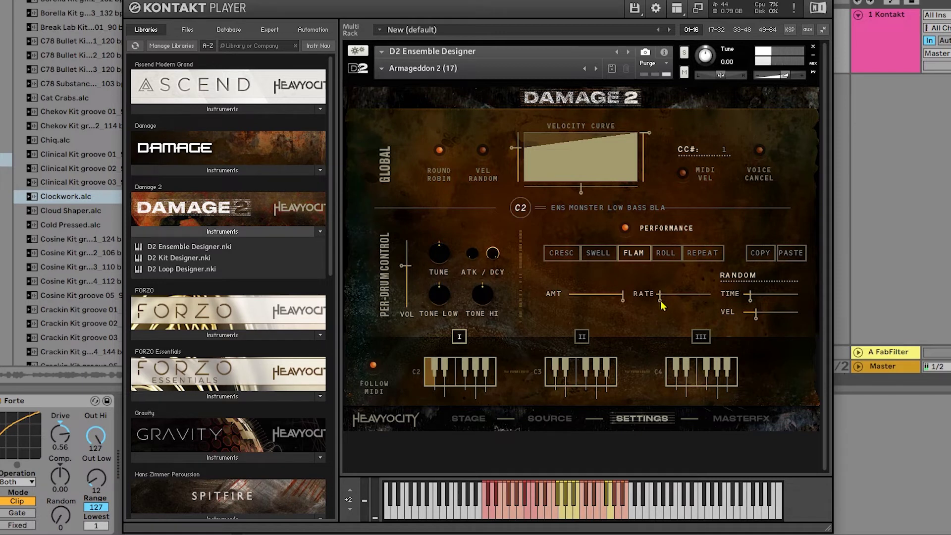
pyautogui.moveTo(662, 304); pyautogui.dragTo(734, 315)
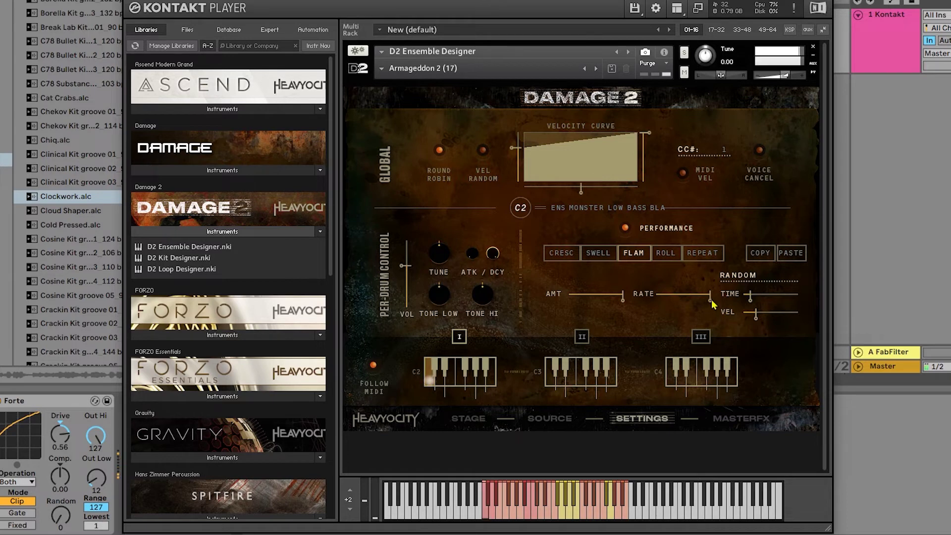
pyautogui.moveTo(712, 300); pyautogui.dragTo(662, 305)
# Step: Try Swell, switch the C2 drum to Crescendo with a higher rate, and test the amount from minimum back to maximum
pyautogui.click(599, 253)
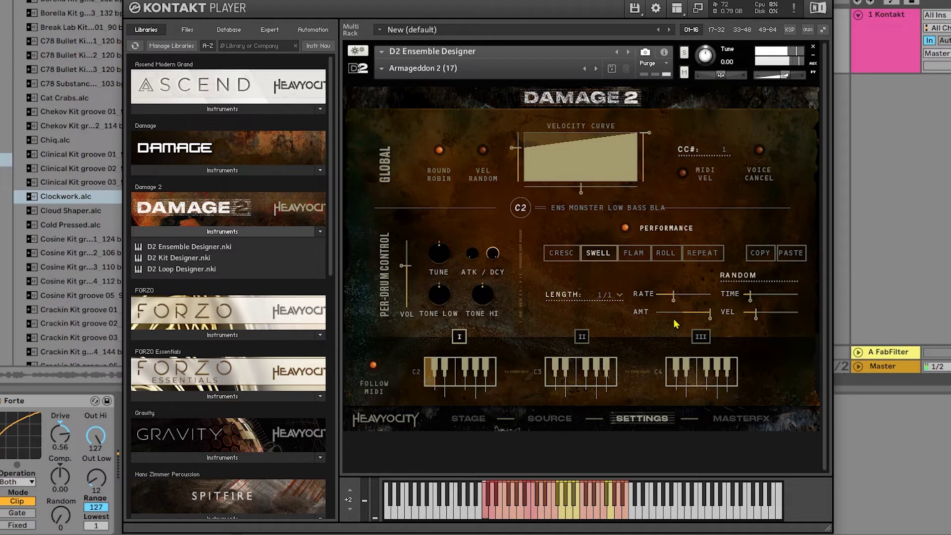
pyautogui.click(558, 256)
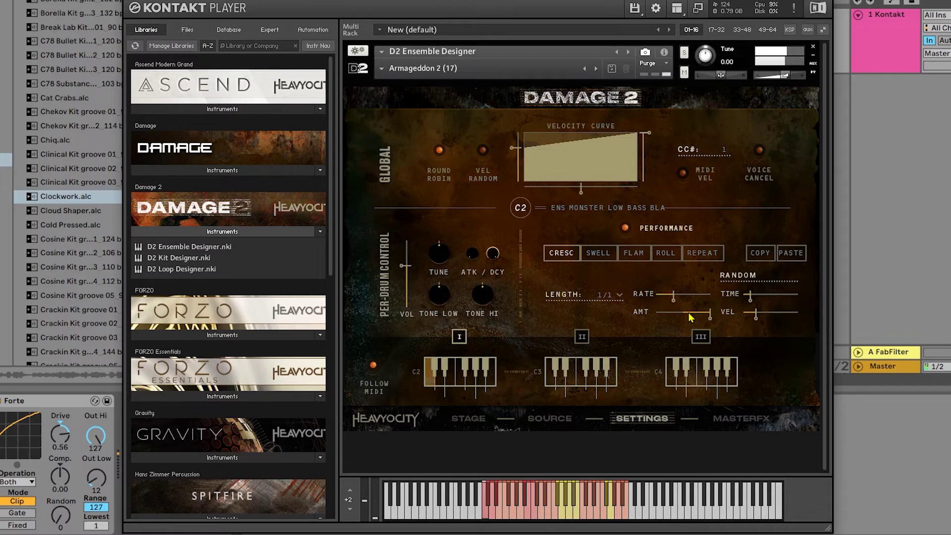
pyautogui.moveTo(674, 296); pyautogui.dragTo(702, 307)
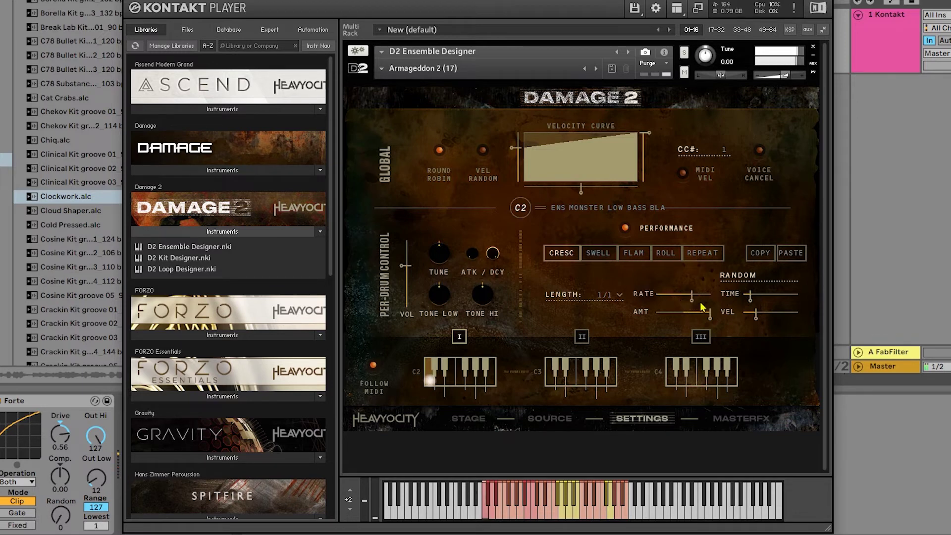
pyautogui.moveTo(703, 308); pyautogui.dragTo(623, 316)
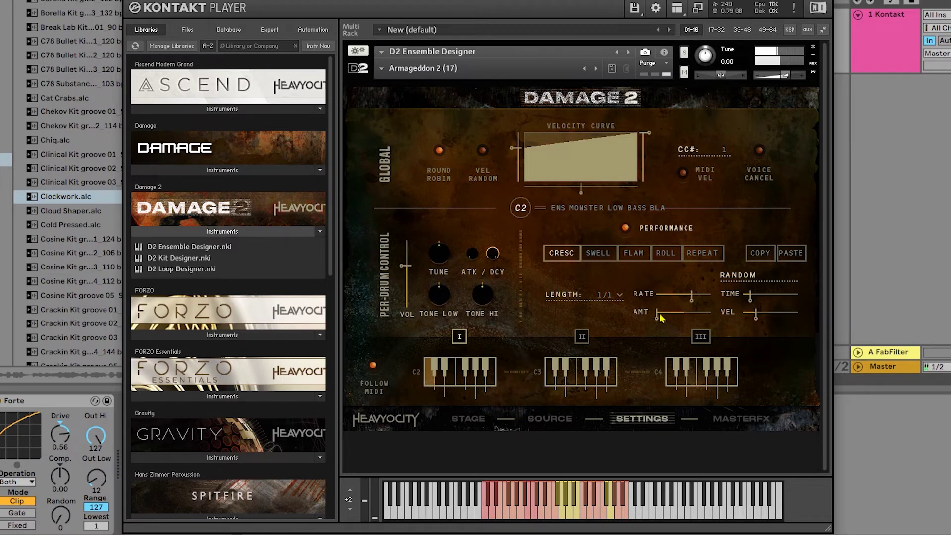
pyautogui.moveTo(660, 320); pyautogui.dragTo(707, 318)
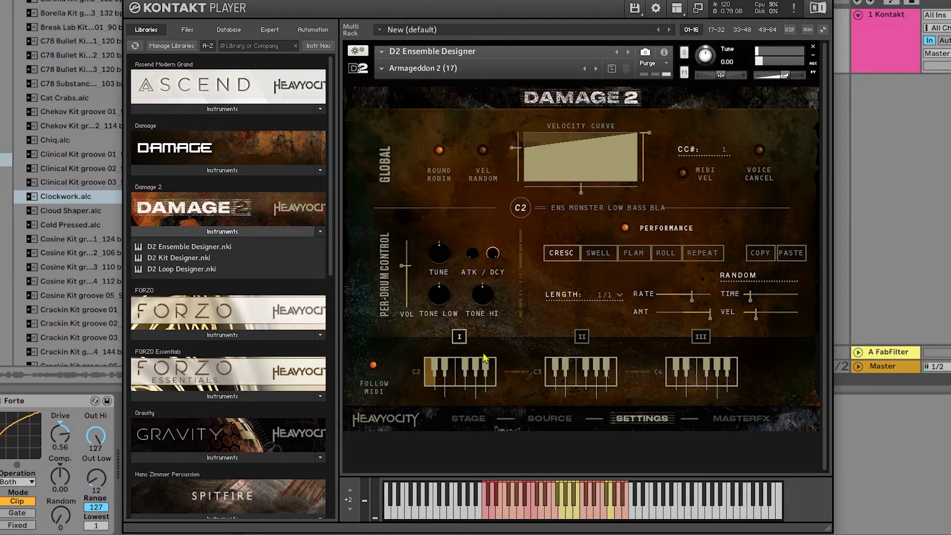
# Step: Select the D2 drum to show its performance settings, and open the master effects page
pyautogui.click(442, 389)
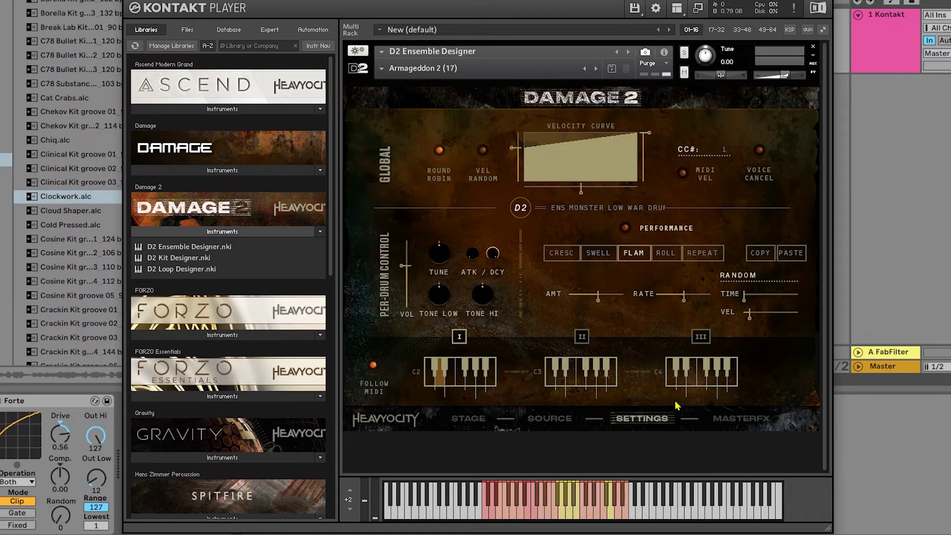
pyautogui.click(725, 422)
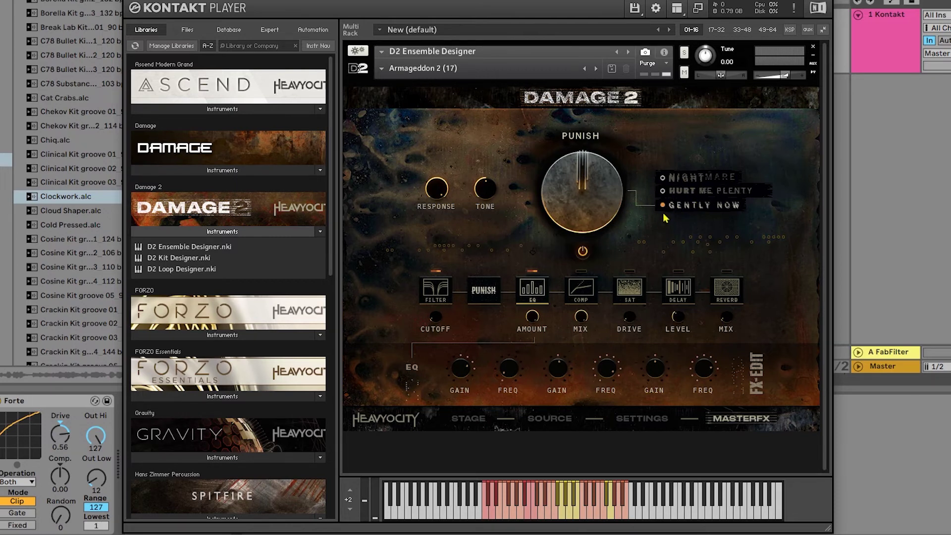
# Step: Raise the Punish amount in Gently Now mode and try the Hurt Me Plenty and Nightmare modes
pyautogui.moveTo(602, 218); pyautogui.dragTo(638, 201)
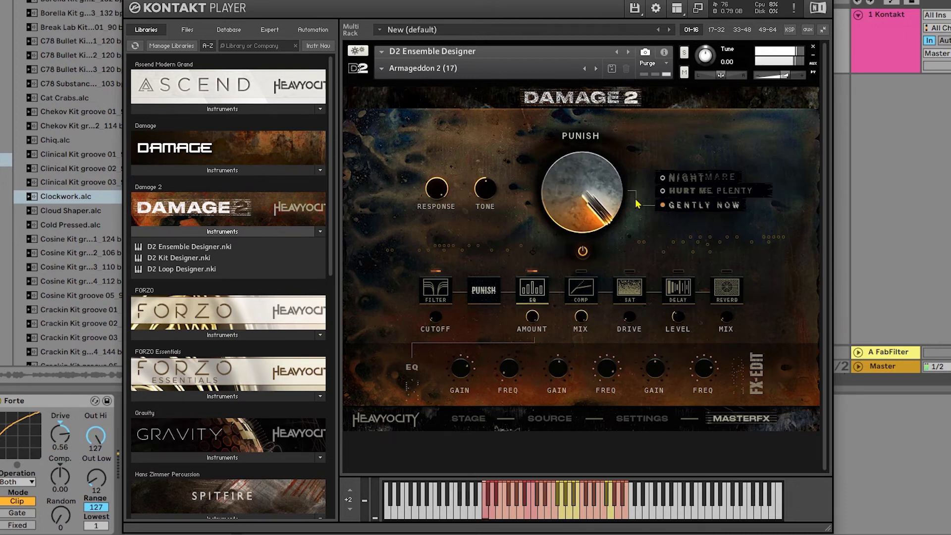
pyautogui.click(663, 191)
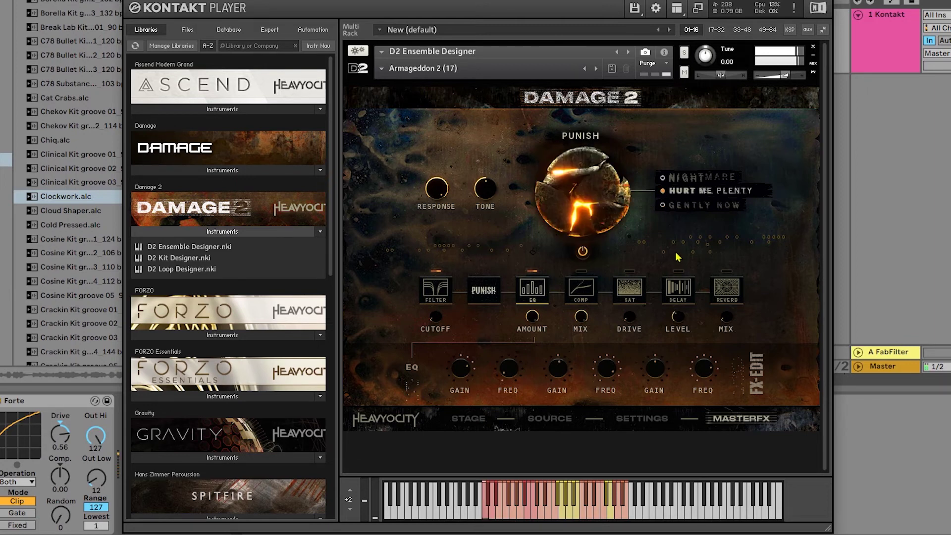
pyautogui.click(663, 178)
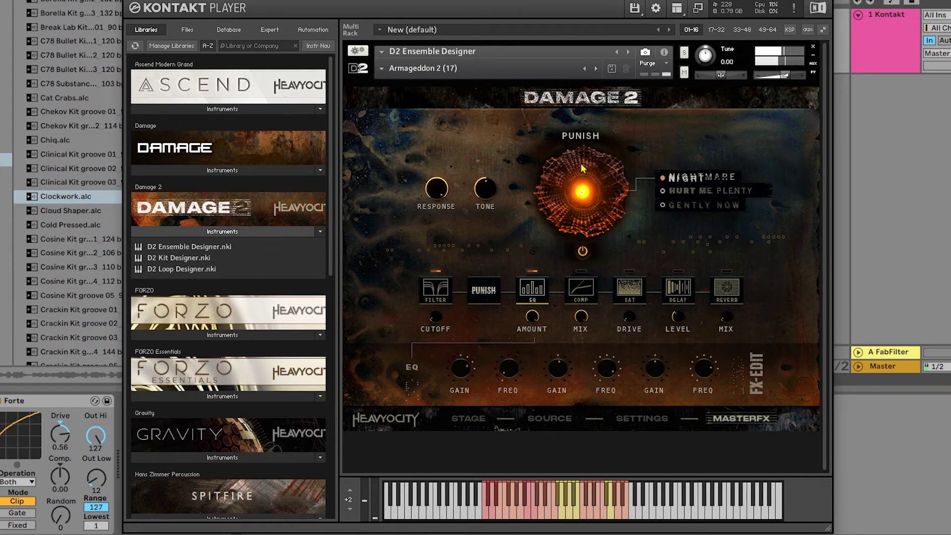
# Step: Lower the Punish amount to about halfway and compare the Gently Now, Hurt Me Plenty and Nightmare modes at that level
pyautogui.moveTo(582, 180); pyautogui.dragTo(575, 263)
pyautogui.click(663, 205)
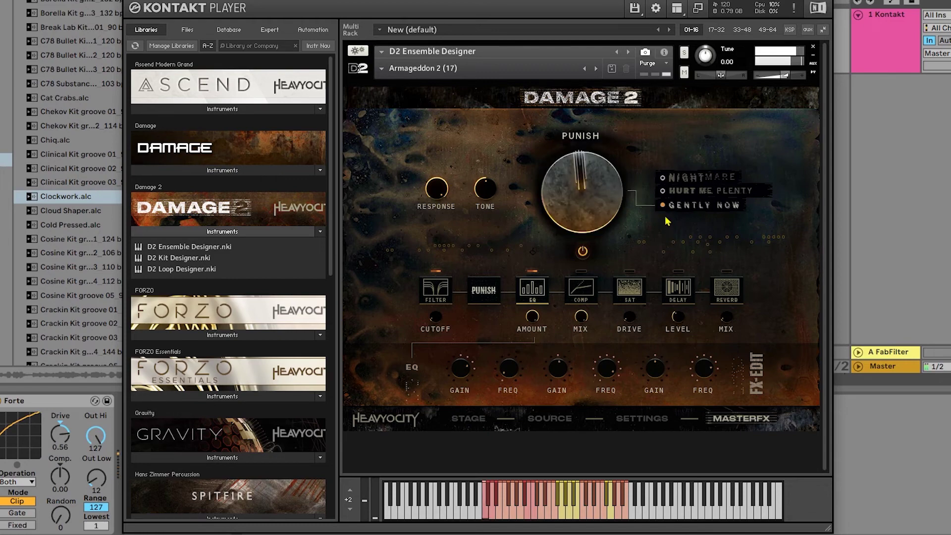
pyautogui.click(663, 190)
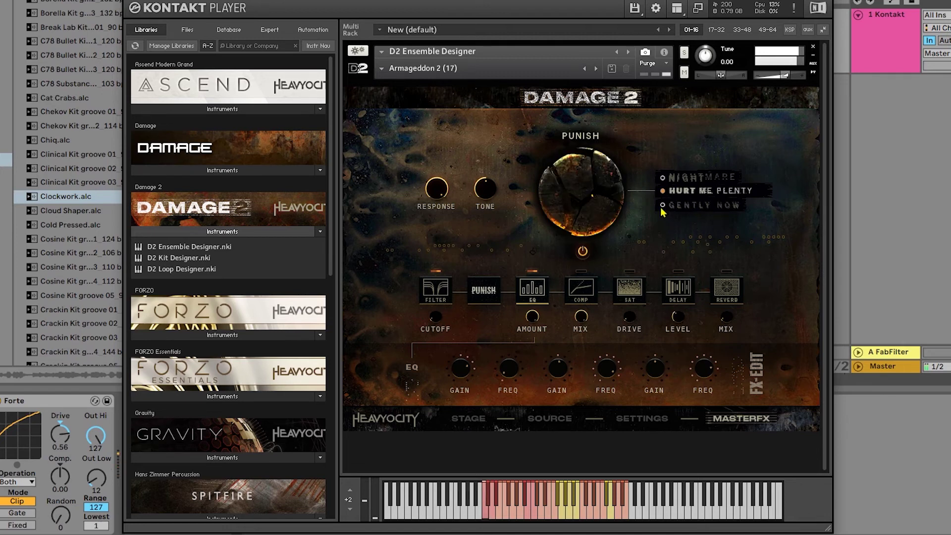
pyautogui.click(663, 177)
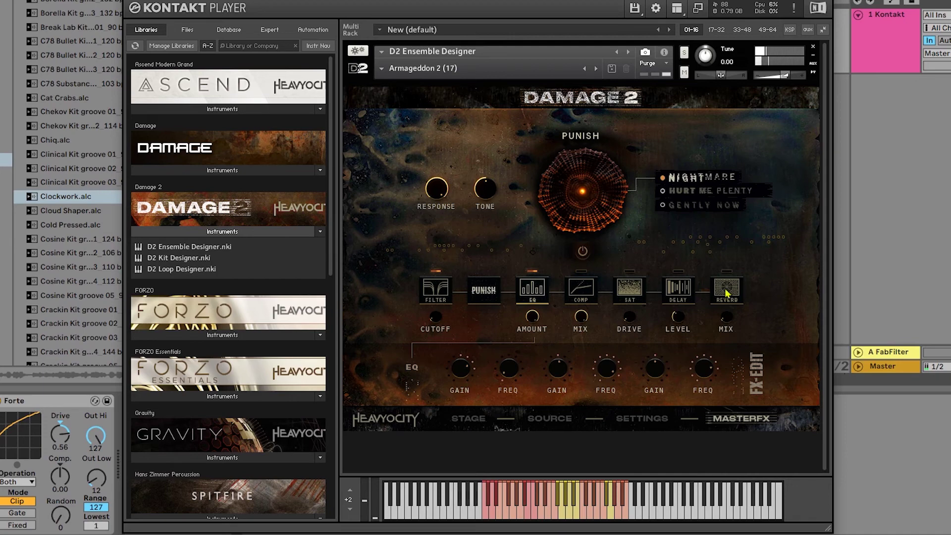
# Step: Check the compressor and saturation controls, and move the saturation effect, turned on, ahead of the EQ in the chain
pyautogui.click(581, 290)
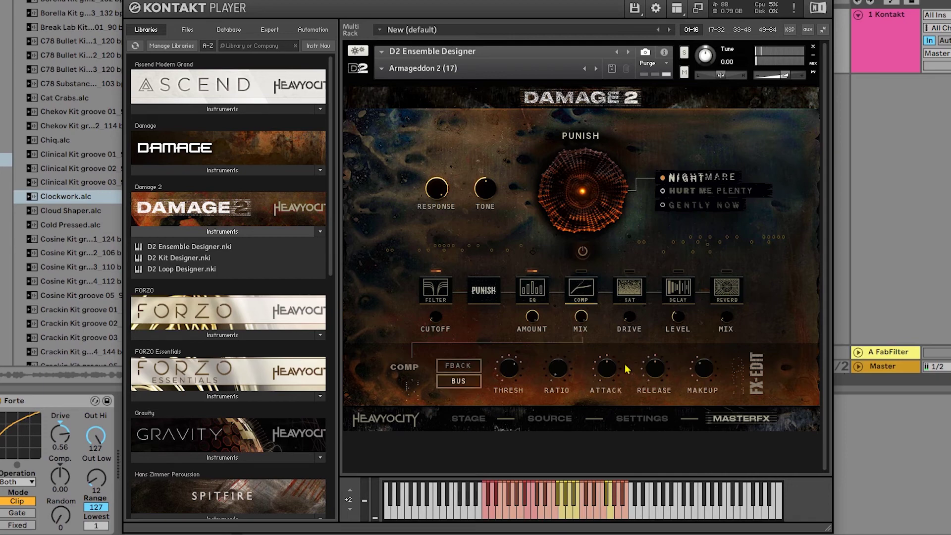
pyautogui.click(632, 300)
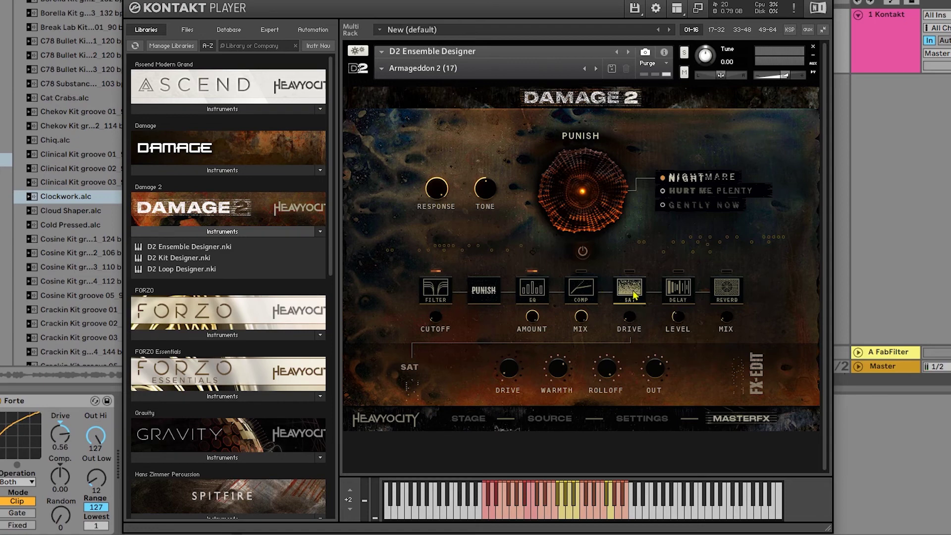
pyautogui.moveTo(639, 295); pyautogui.dragTo(540, 296)
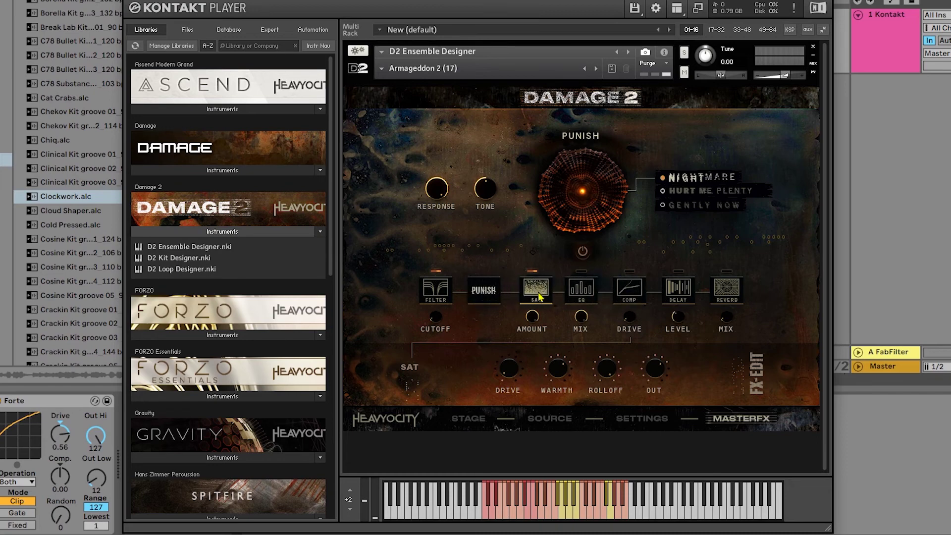
pyautogui.click(533, 271)
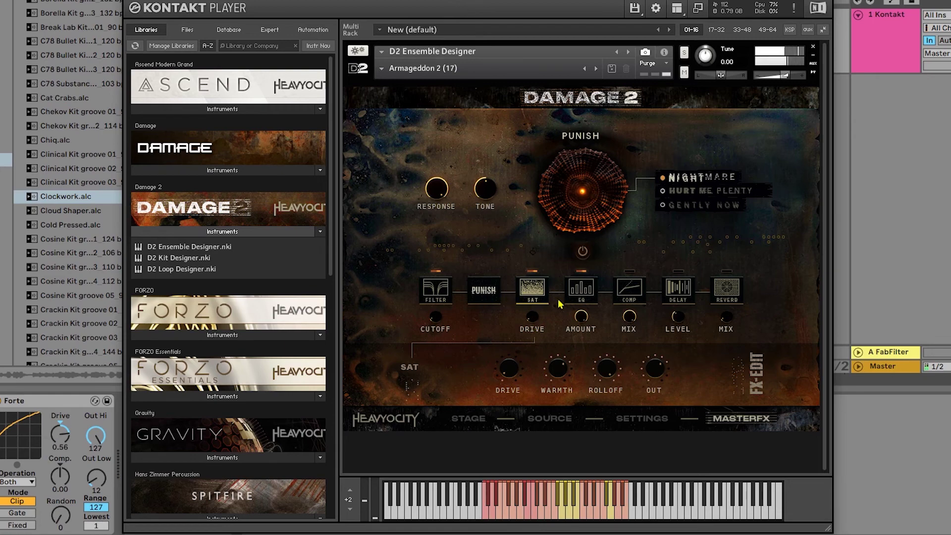
# Step: Turn on the reverb and Punish in Gently Now mode, and set the reverb mix to 14.6%
pyautogui.click(727, 276)
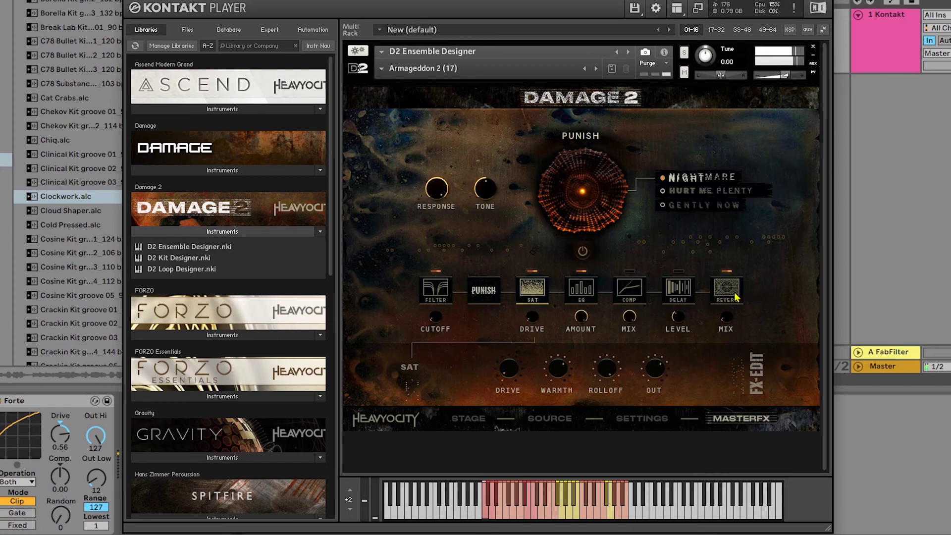
pyautogui.click(663, 205)
pyautogui.click(583, 251)
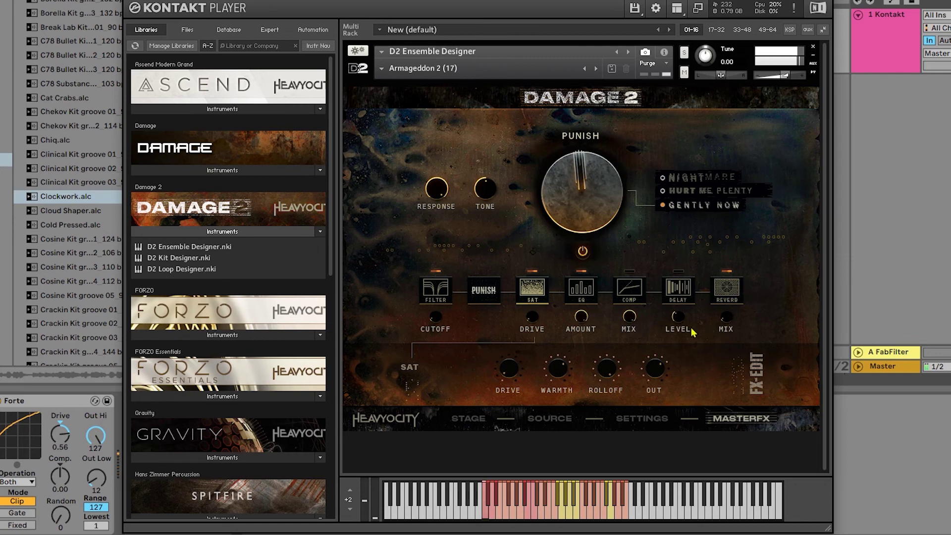
pyautogui.moveTo(735, 328); pyautogui.dragTo(735, 325)
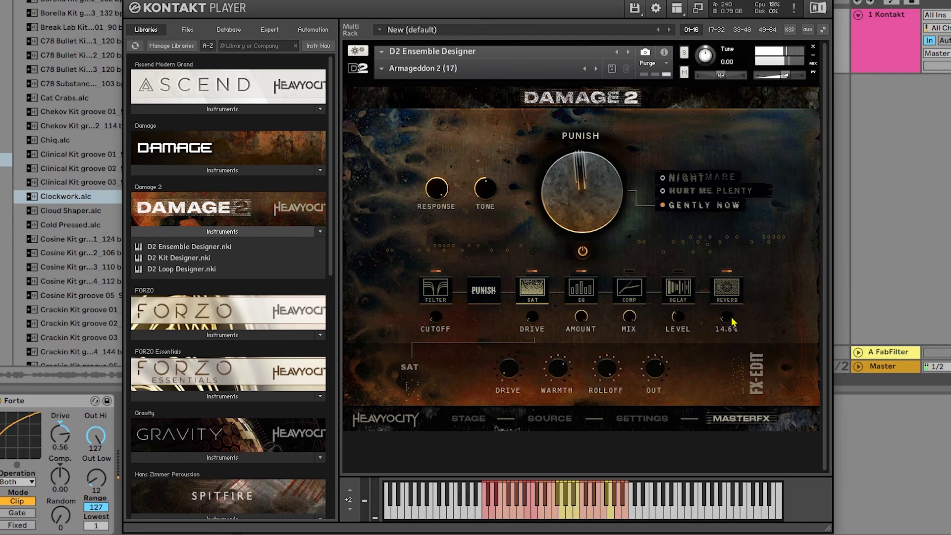